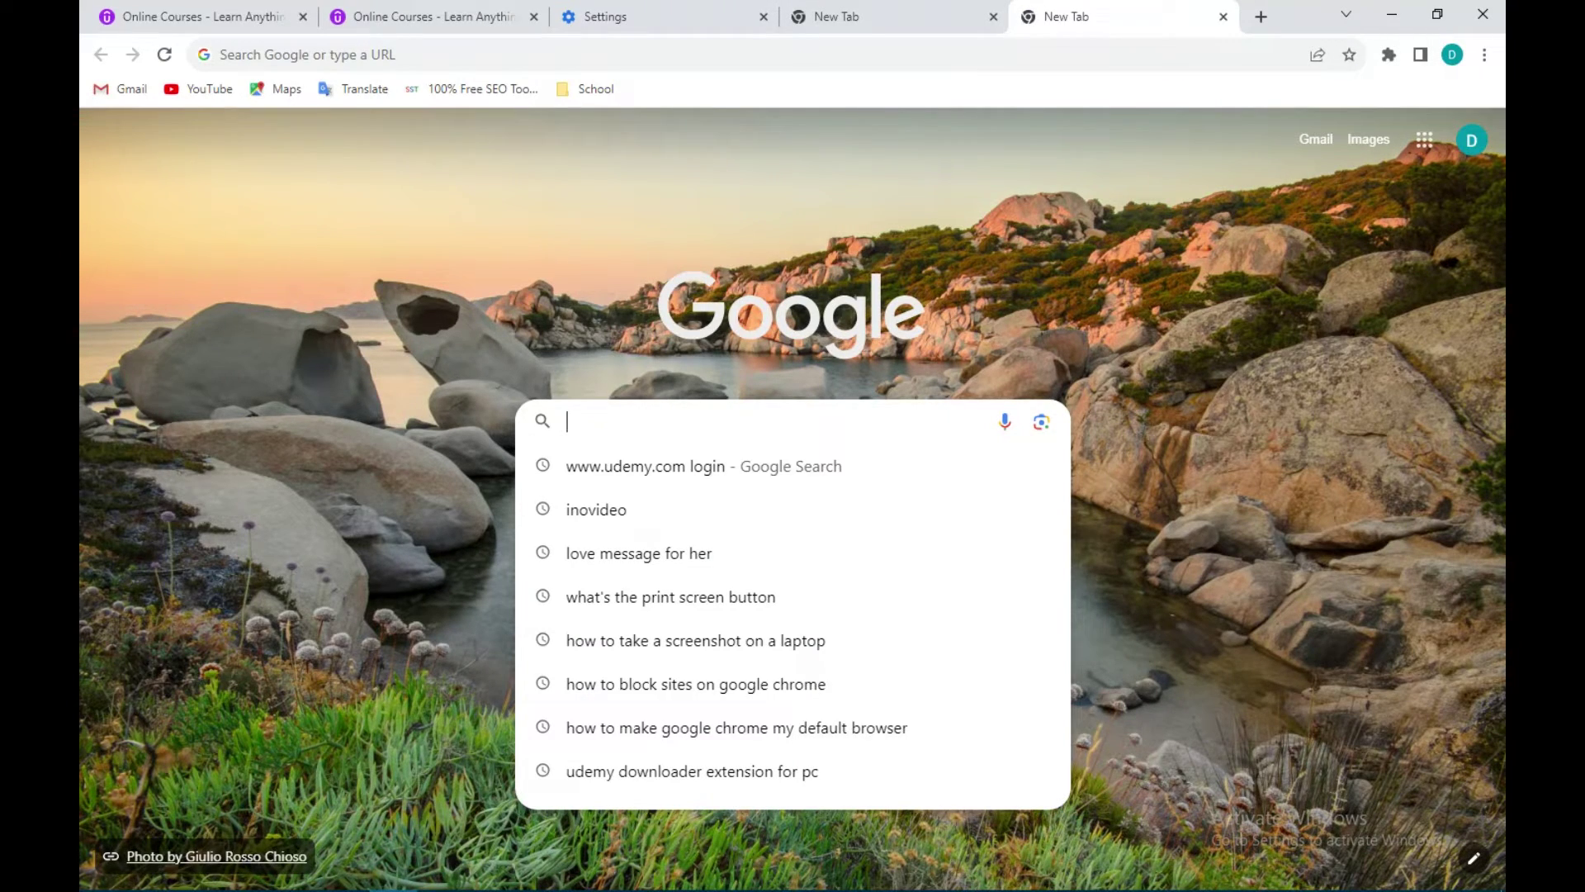
{"action": "type", "text": "how"}
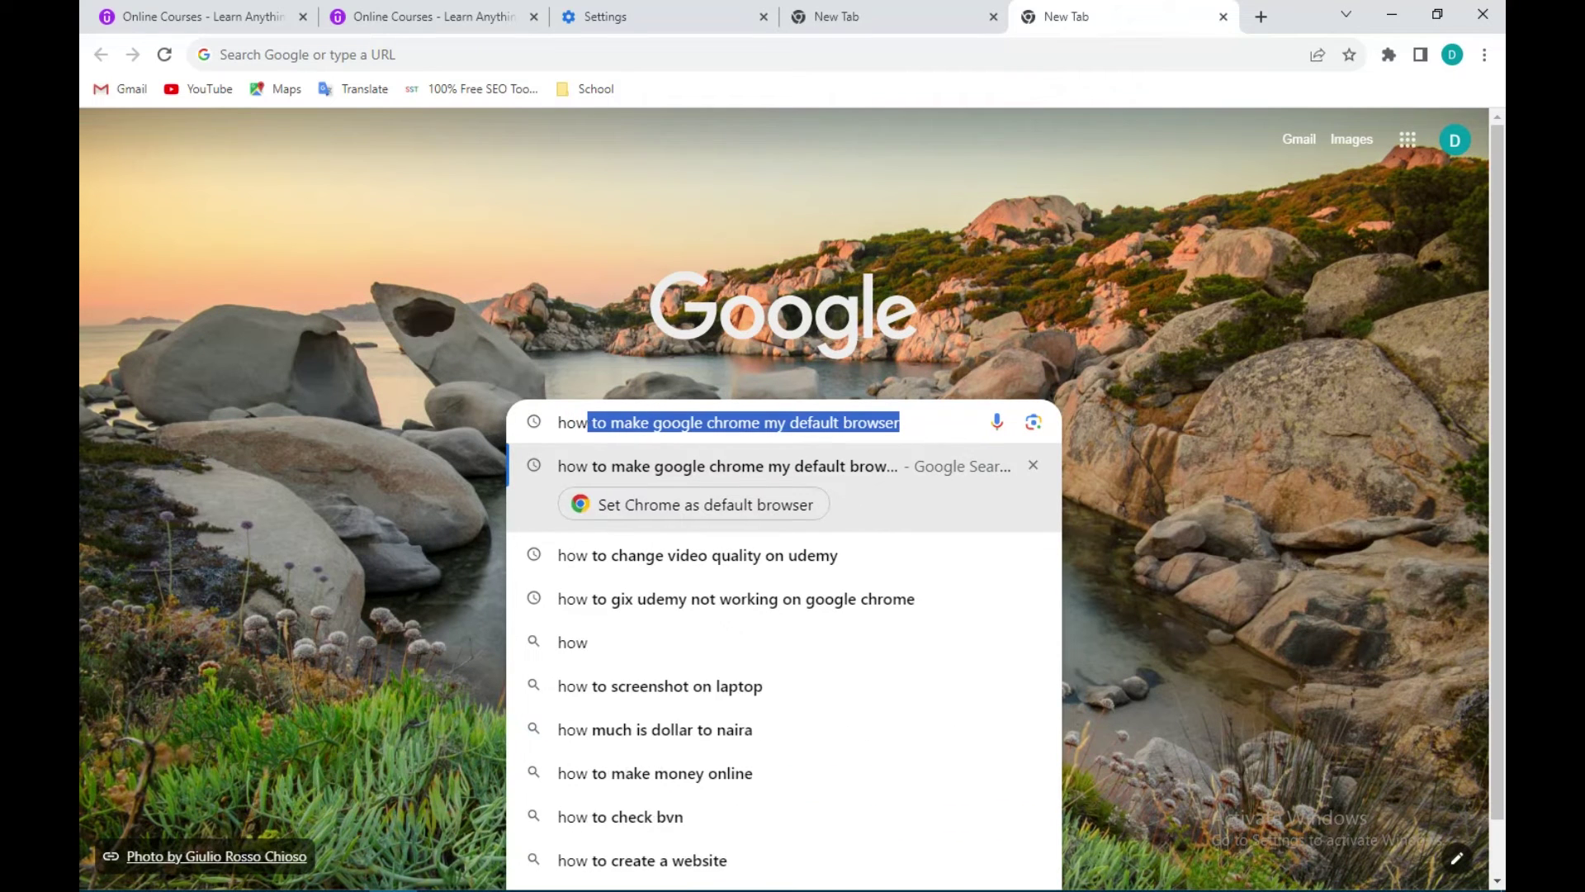
{"action": "type", "text": " to f"}
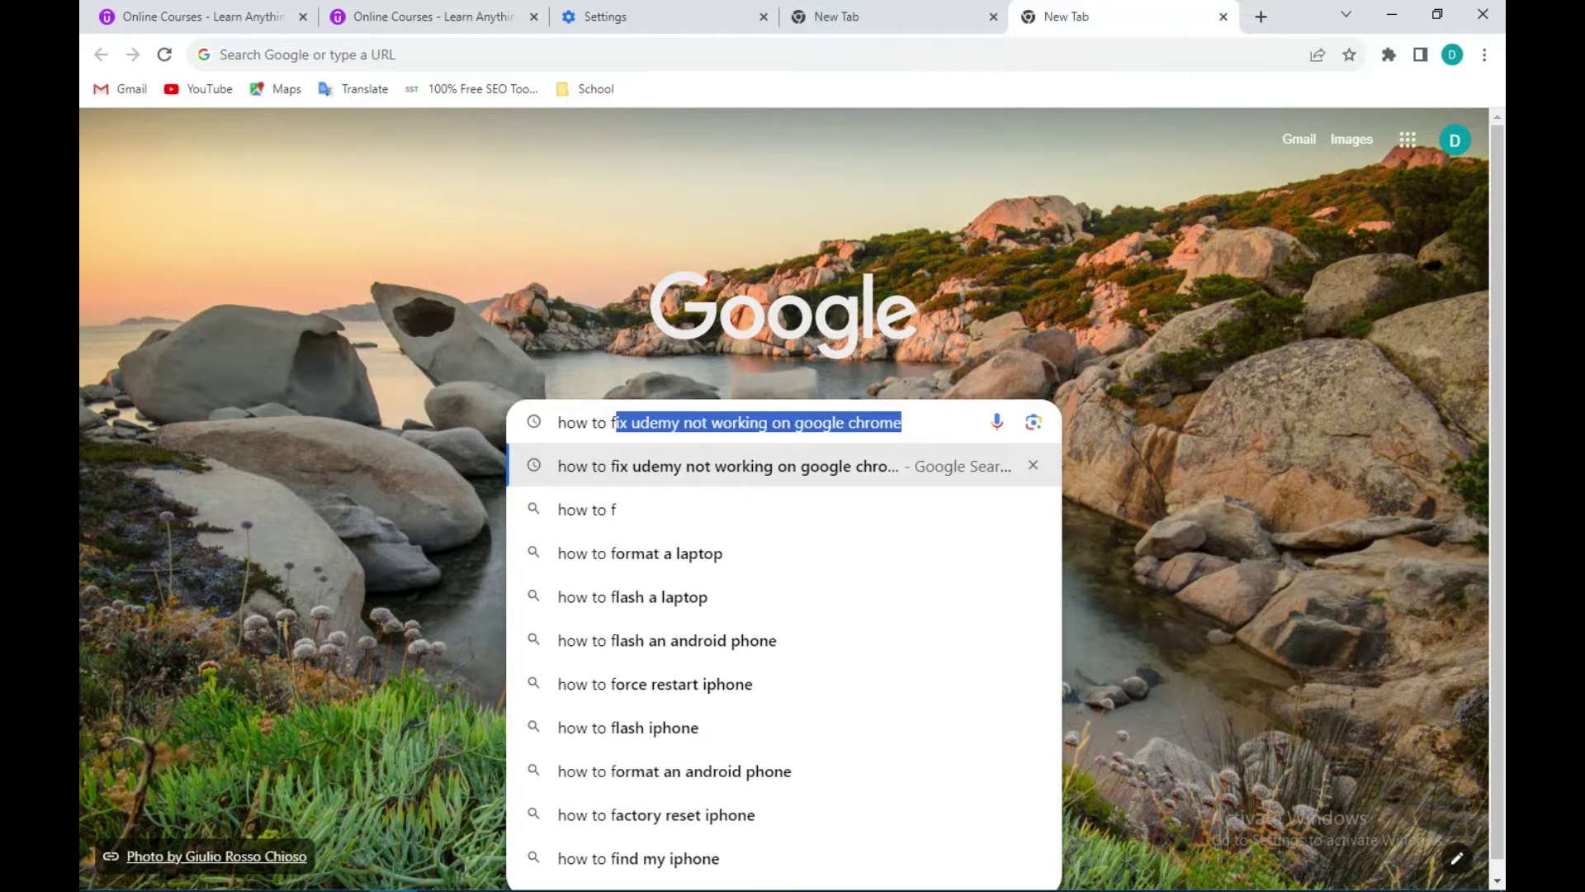
{"action": "type", "text": "ix ude"}
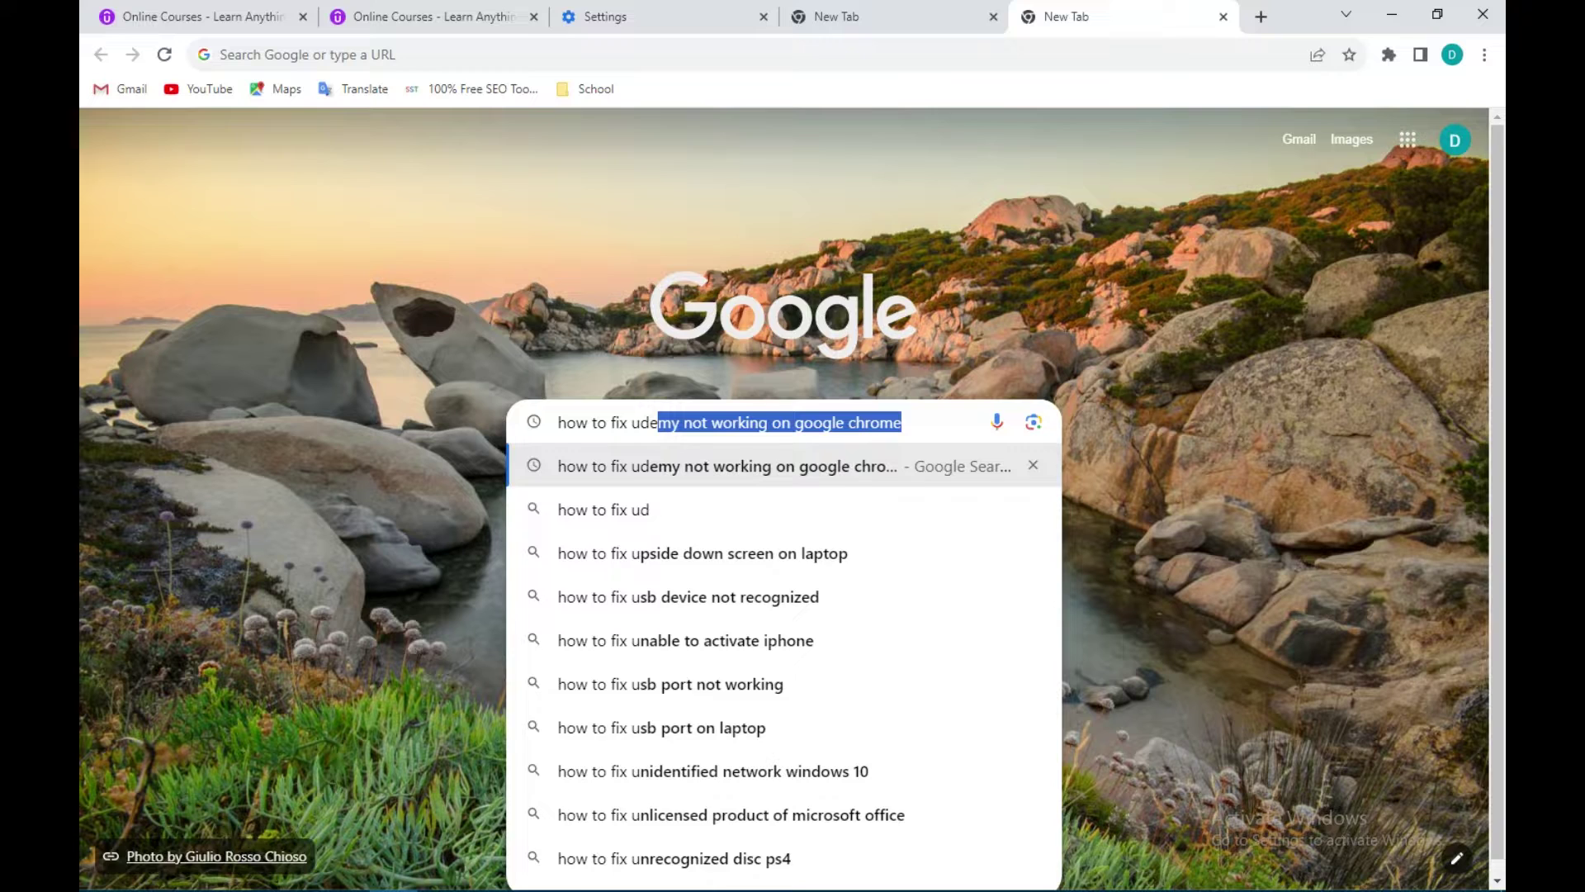
{"action": "type", "text": "my"}
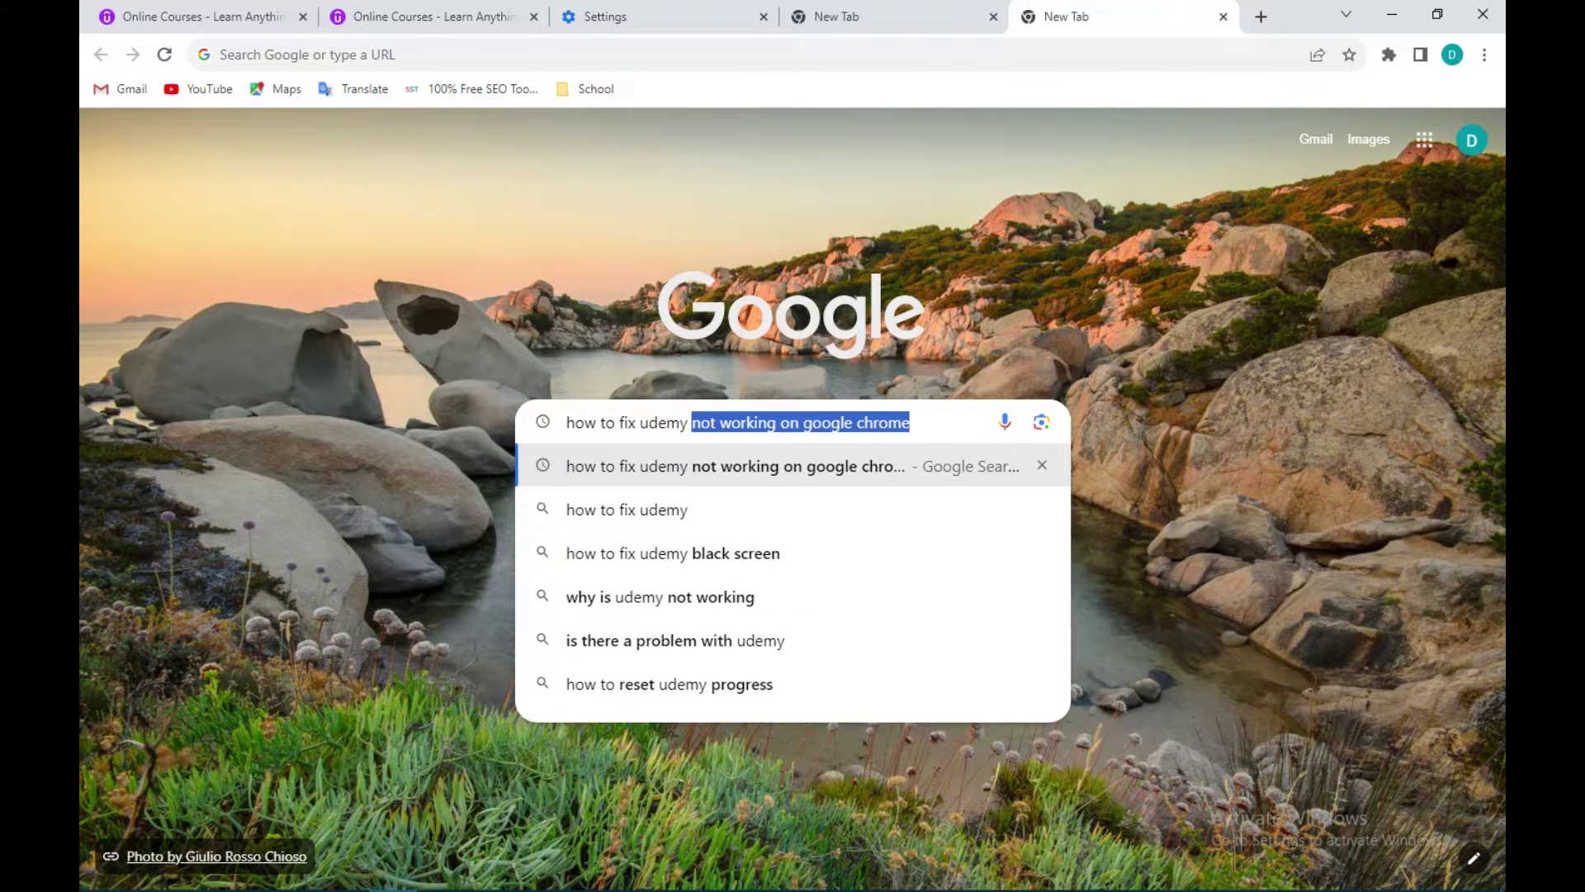
Step: Submit the autocompleted Google search for fixing Udemy not working on Chrome
{"action": "key", "text": "Return"}
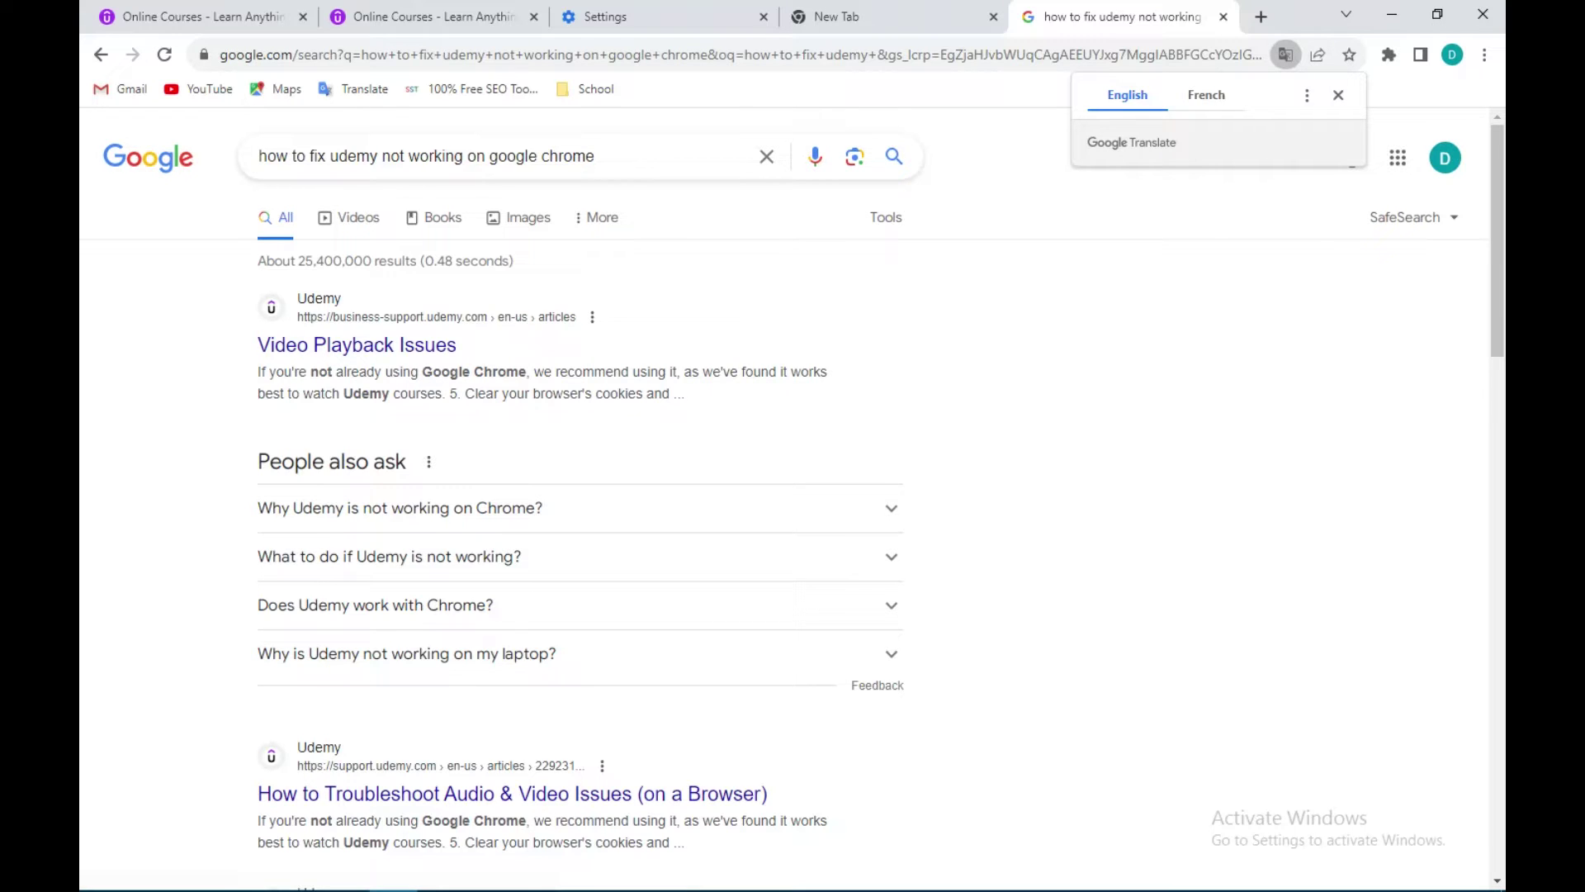
{"action": "scroll", "coordinate": [514, 597], "scroll_direction": "down", "scroll_amount": 2}
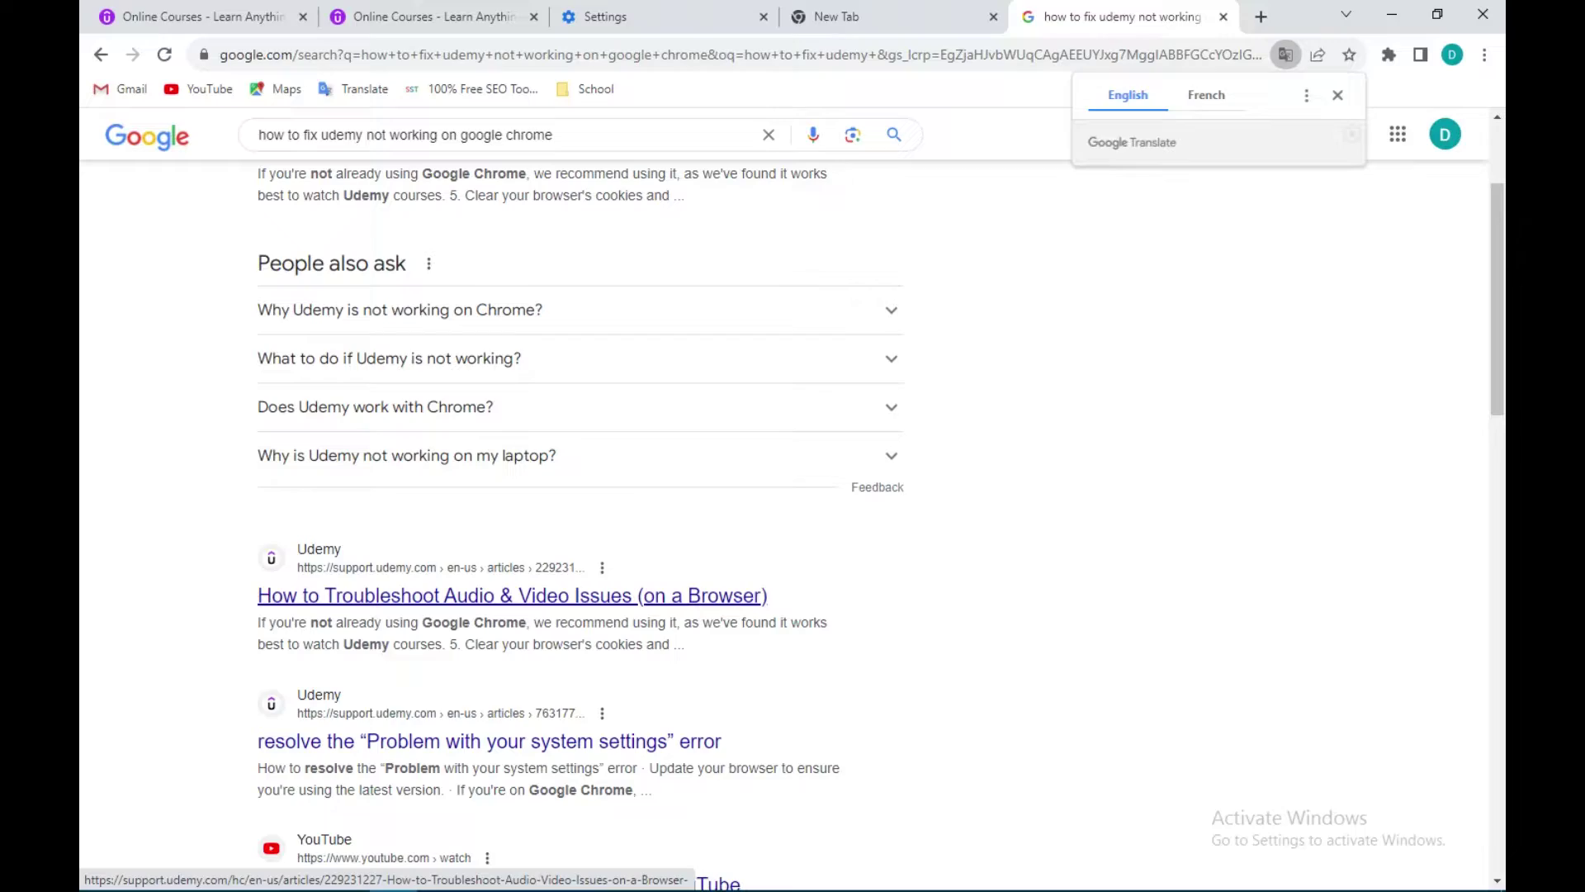
Step: Open Udemy's 'How to Troubleshoot Audio & Video Issues (on a Browser)' article from the results
{"action": "left_click", "coordinate": [512, 594]}
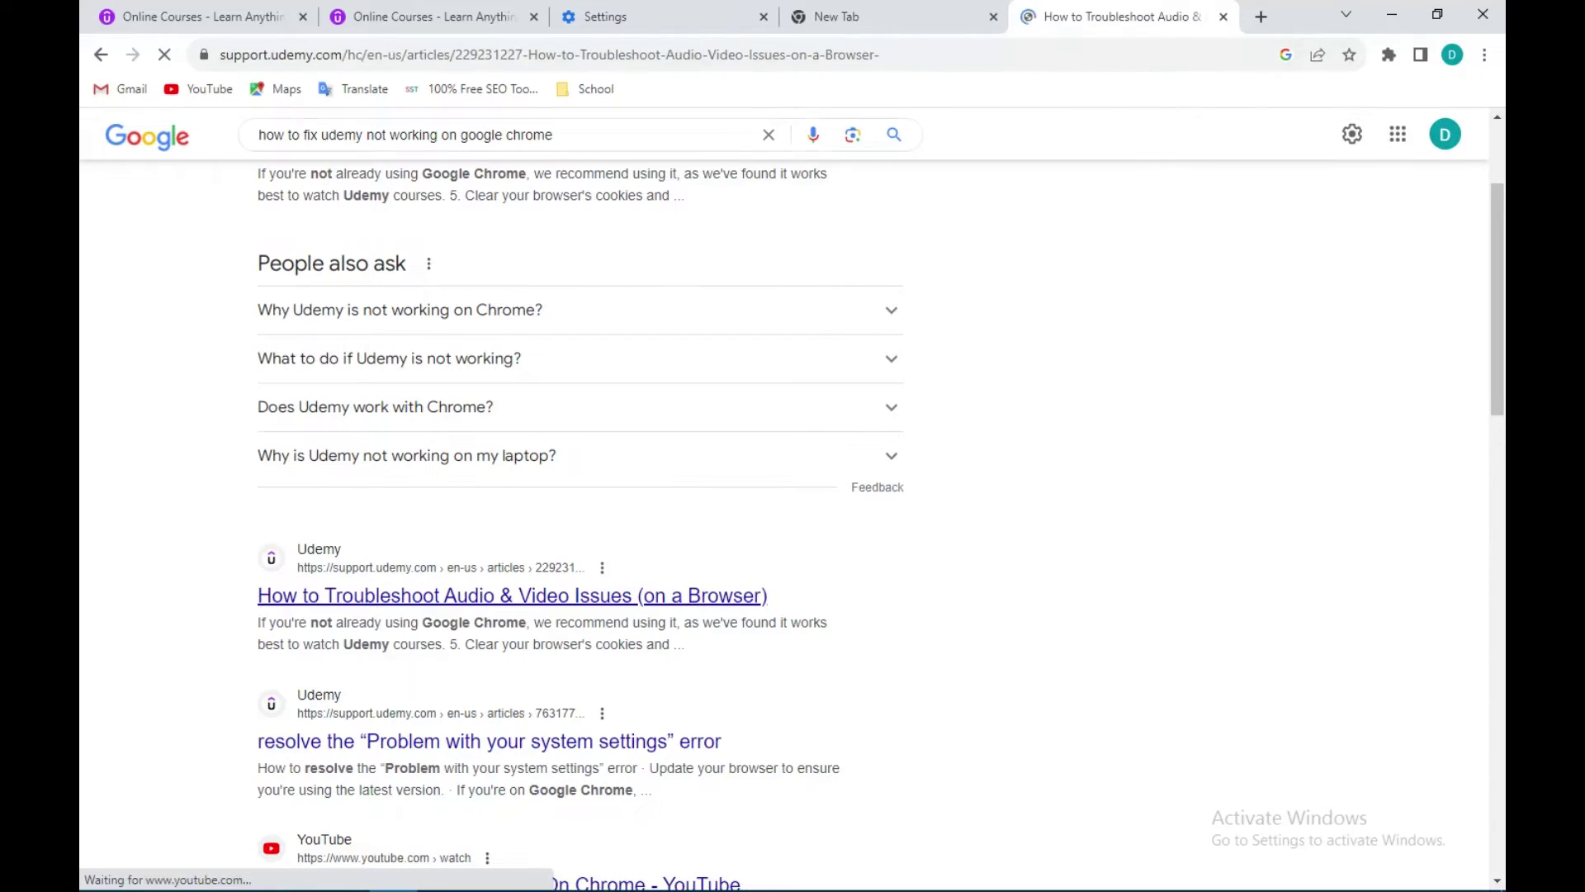
{"action": "scroll", "coordinate": [539, 558], "scroll_direction": "down", "scroll_amount": 10}
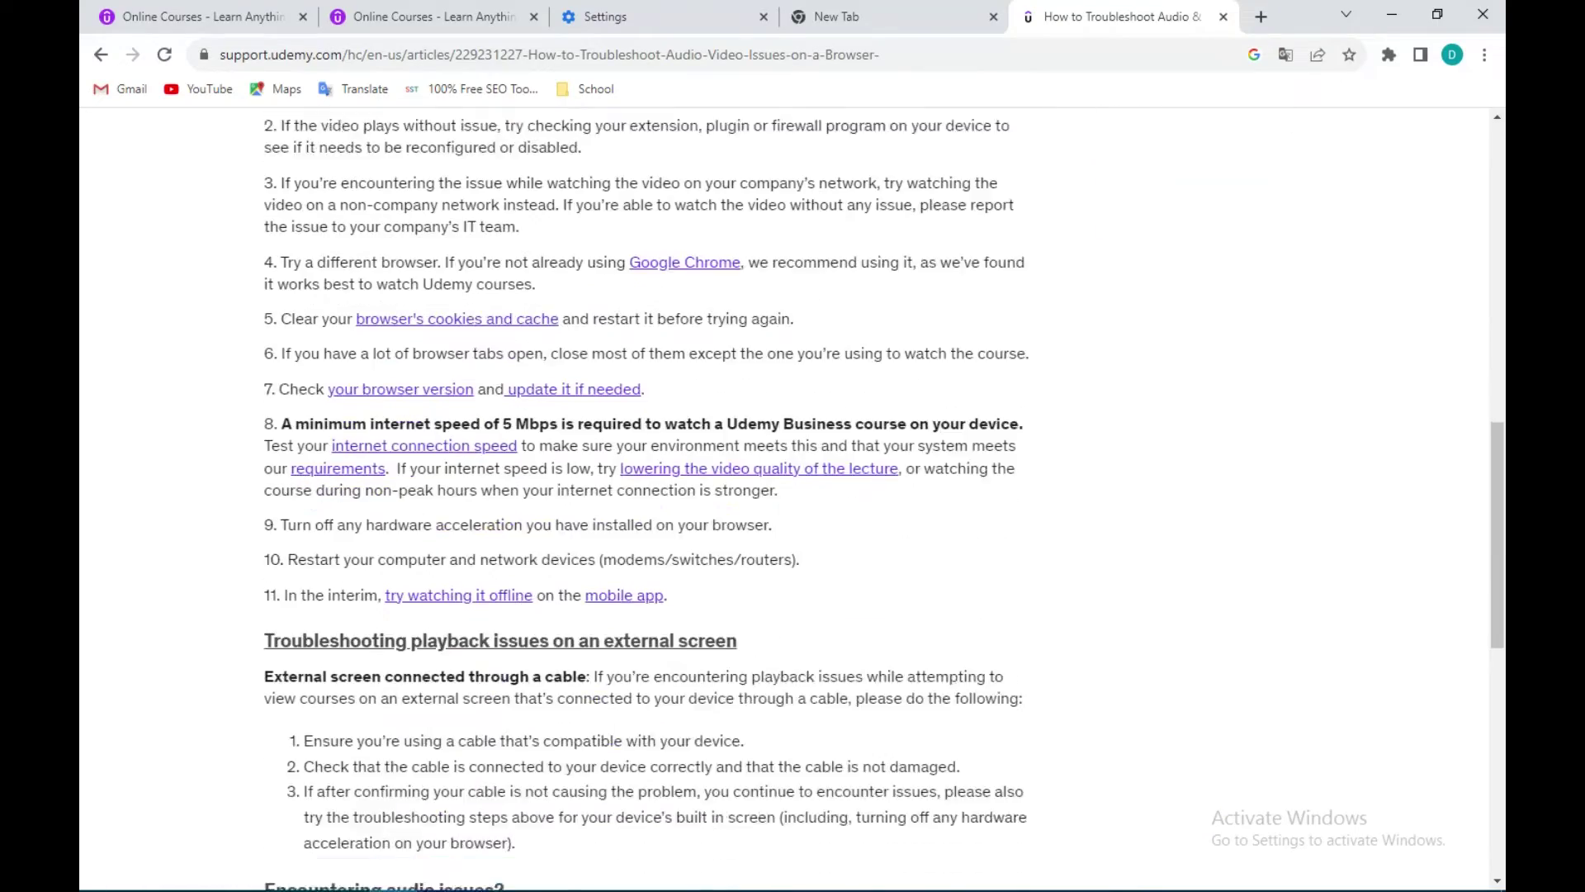
{"action": "scroll", "coordinate": [539, 557], "scroll_direction": "up", "scroll_amount": 1}
{"action": "scroll", "coordinate": [793, 495], "scroll_direction": "up", "scroll_amount": 2}
{"action": "scroll", "coordinate": [794, 496], "scroll_direction": "up", "scroll_amount": 5}
{"action": "scroll", "coordinate": [792, 496], "scroll_direction": "up", "scroll_amount": 2}
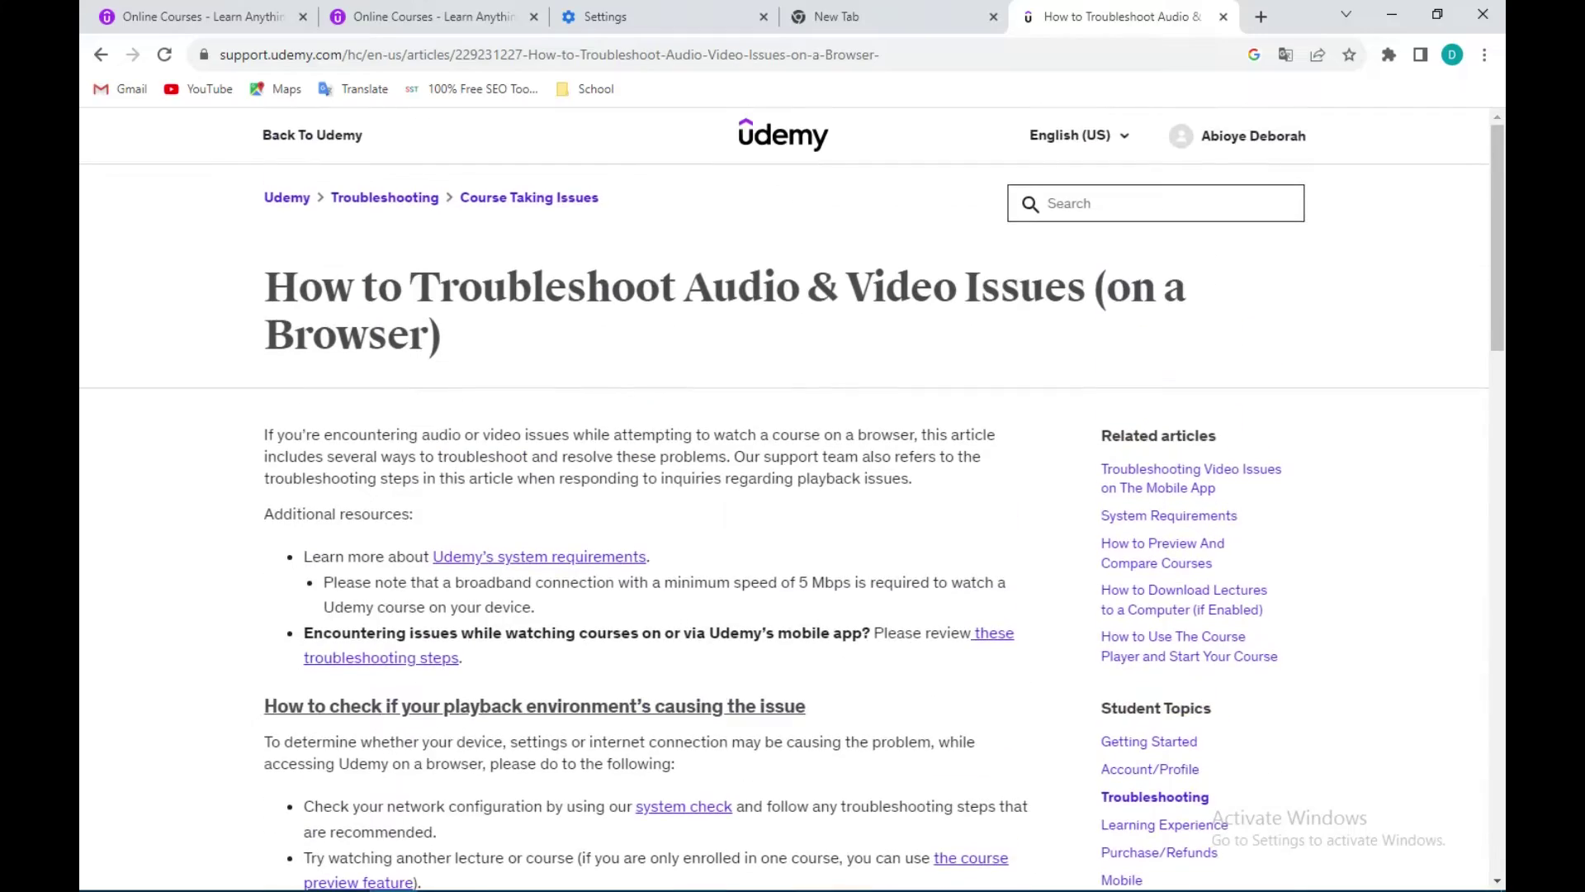
{"action": "scroll", "coordinate": [792, 496], "scroll_direction": "down", "scroll_amount": 5}
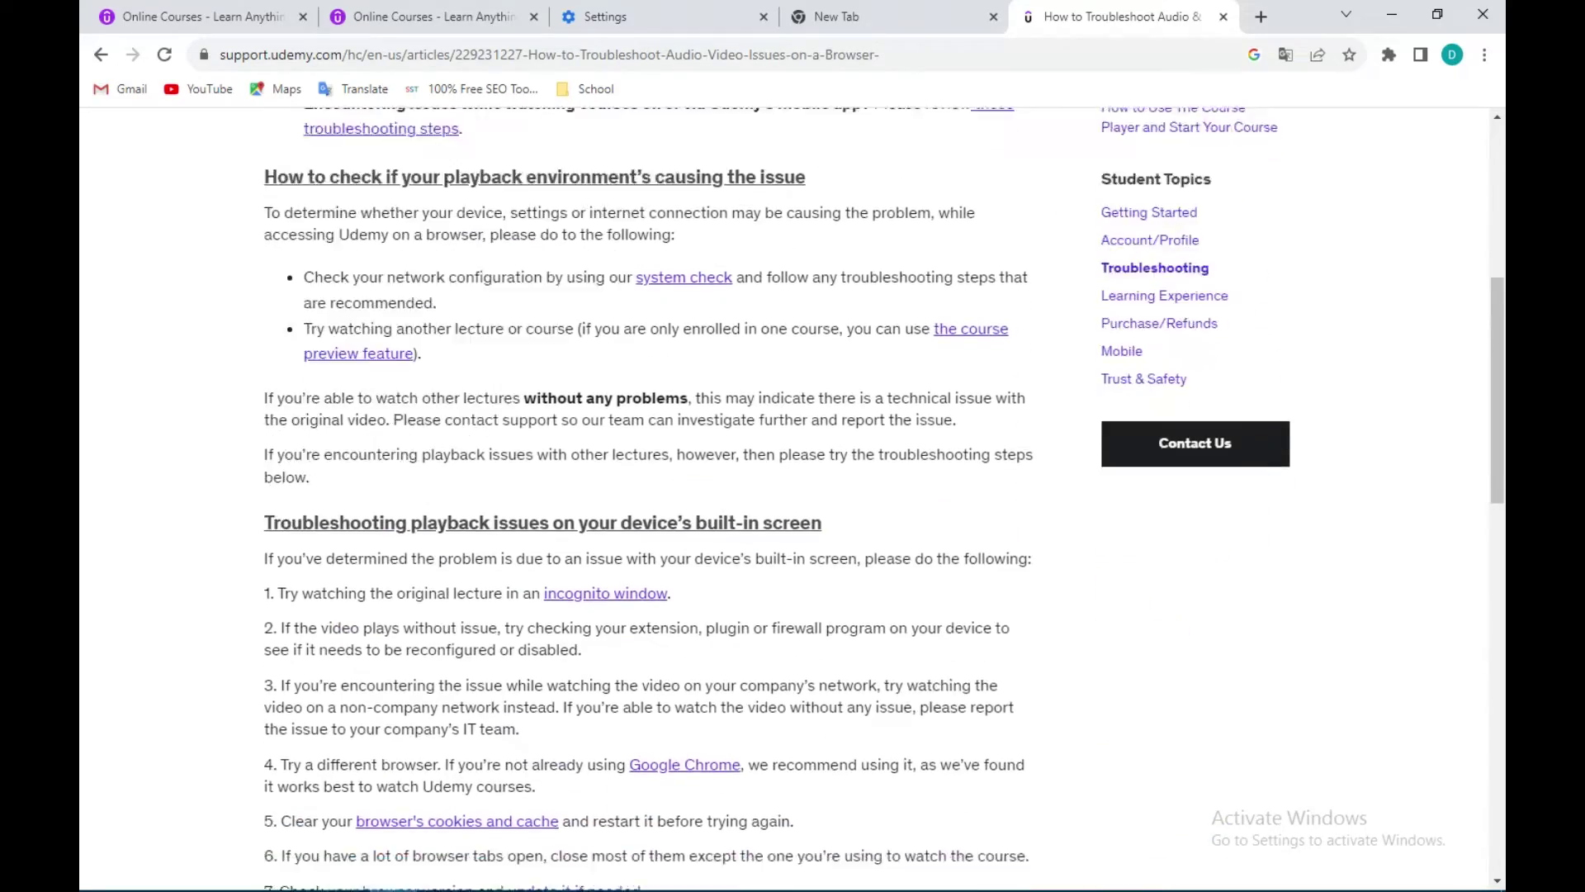
{"action": "scroll", "coordinate": [792, 496], "scroll_direction": "down", "scroll_amount": 4}
{"action": "scroll", "coordinate": [793, 496], "scroll_direction": "down", "scroll_amount": 2}
{"action": "scroll", "coordinate": [793, 497], "scroll_direction": "up", "scroll_amount": 2}
{"action": "scroll", "coordinate": [793, 496], "scroll_direction": "up", "scroll_amount": 5}
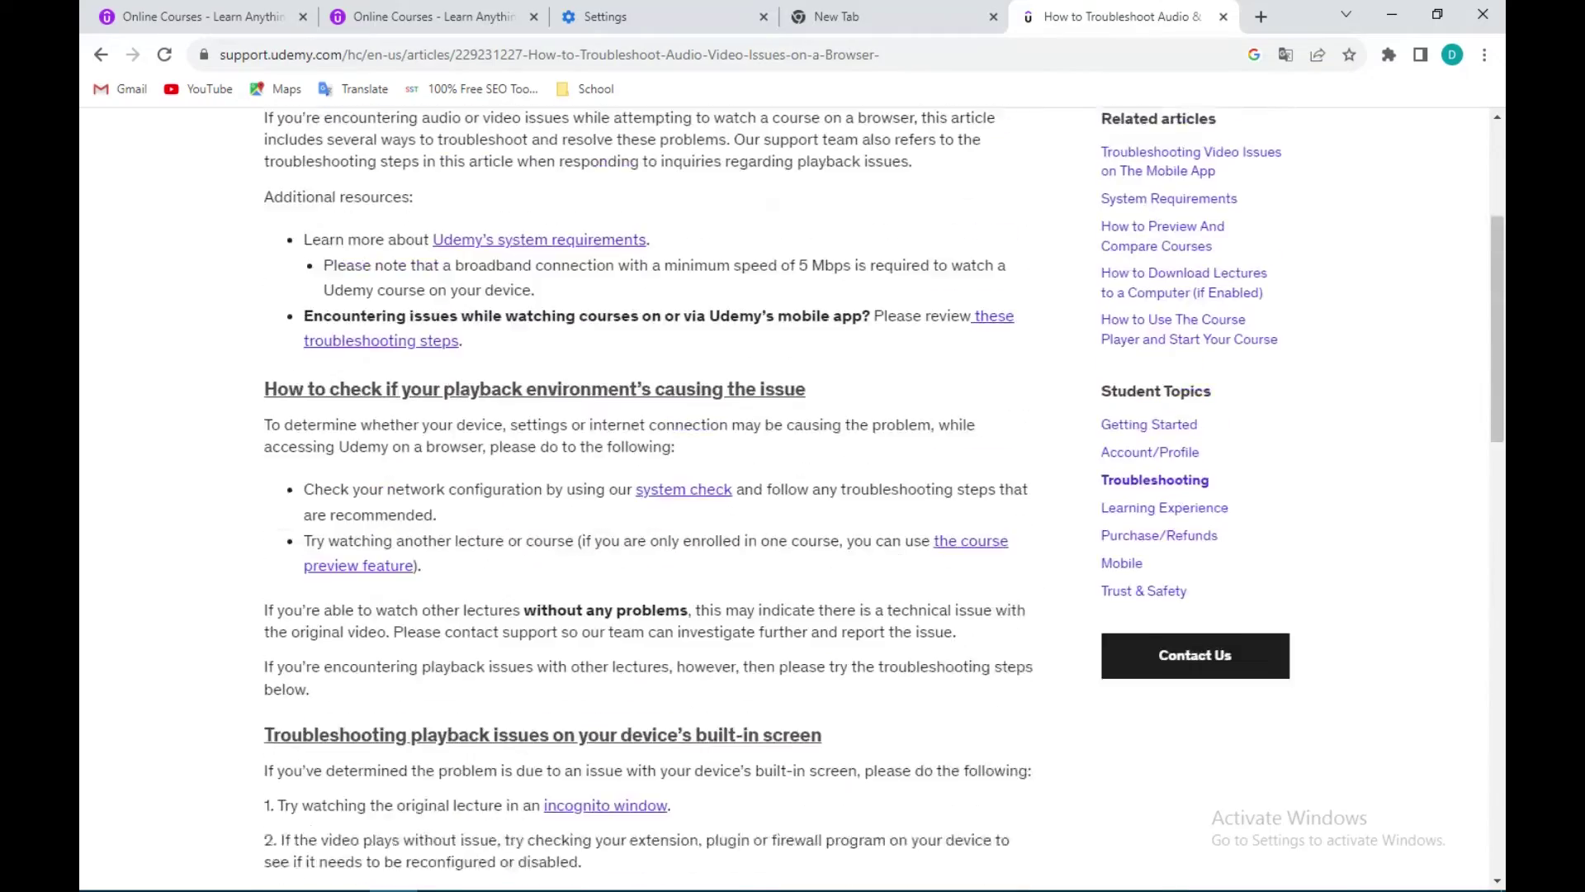
{"action": "scroll", "coordinate": [794, 495], "scroll_direction": "up", "scroll_amount": 3}
{"action": "scroll", "coordinate": [793, 495], "scroll_direction": "down", "scroll_amount": 1}
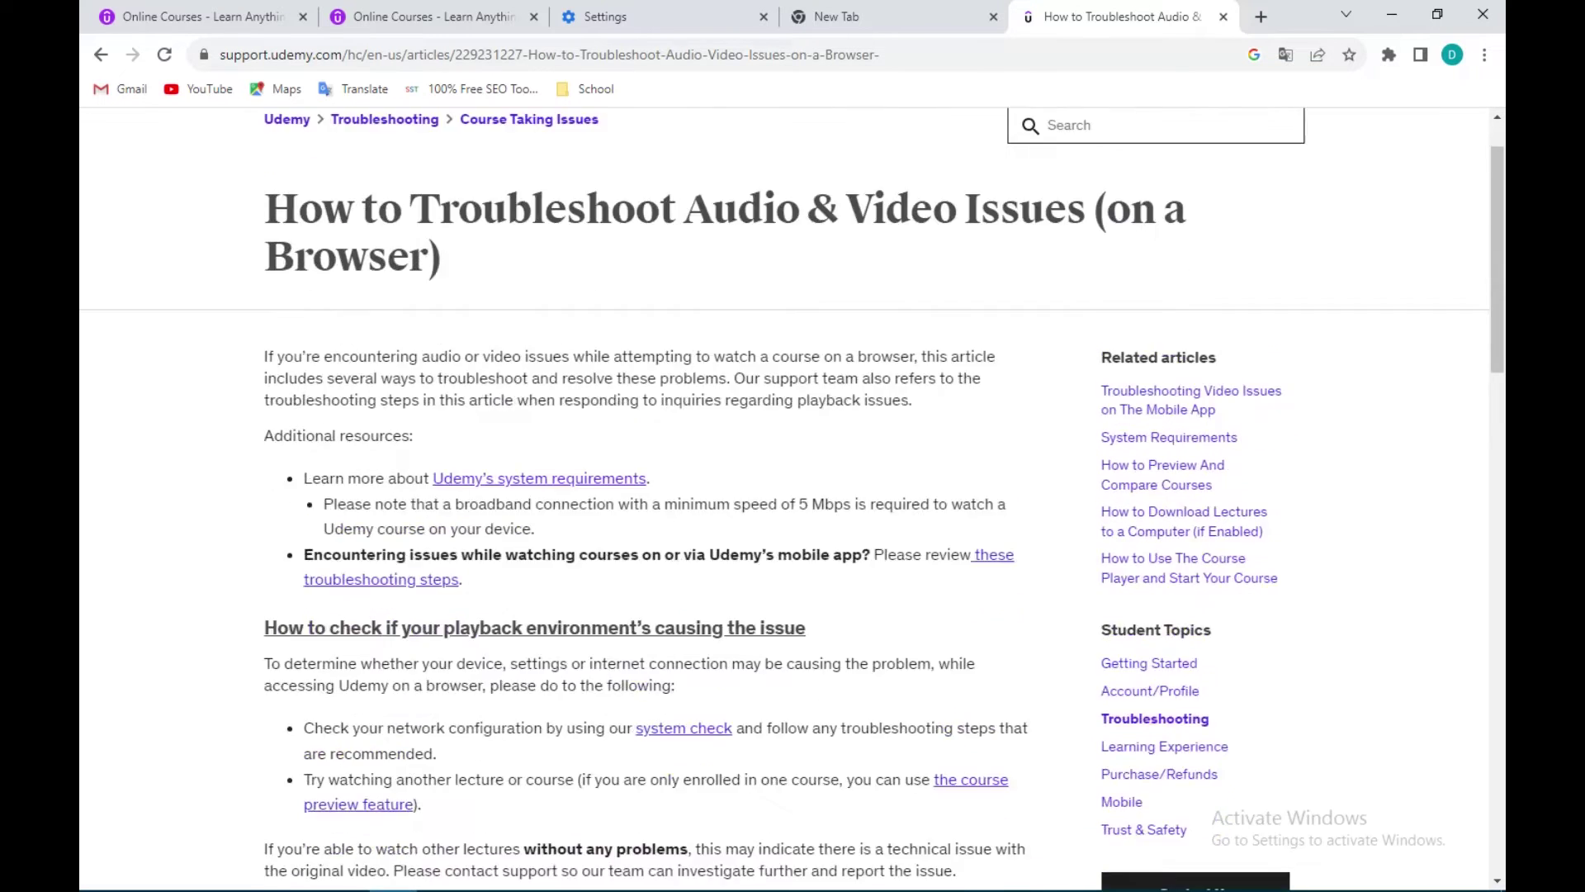
{"action": "scroll", "coordinate": [793, 496], "scroll_direction": "down", "scroll_amount": 2}
{"action": "scroll", "coordinate": [792, 495], "scroll_direction": "down", "scroll_amount": 3}
{"action": "scroll", "coordinate": [793, 495], "scroll_direction": "down", "scroll_amount": 1}
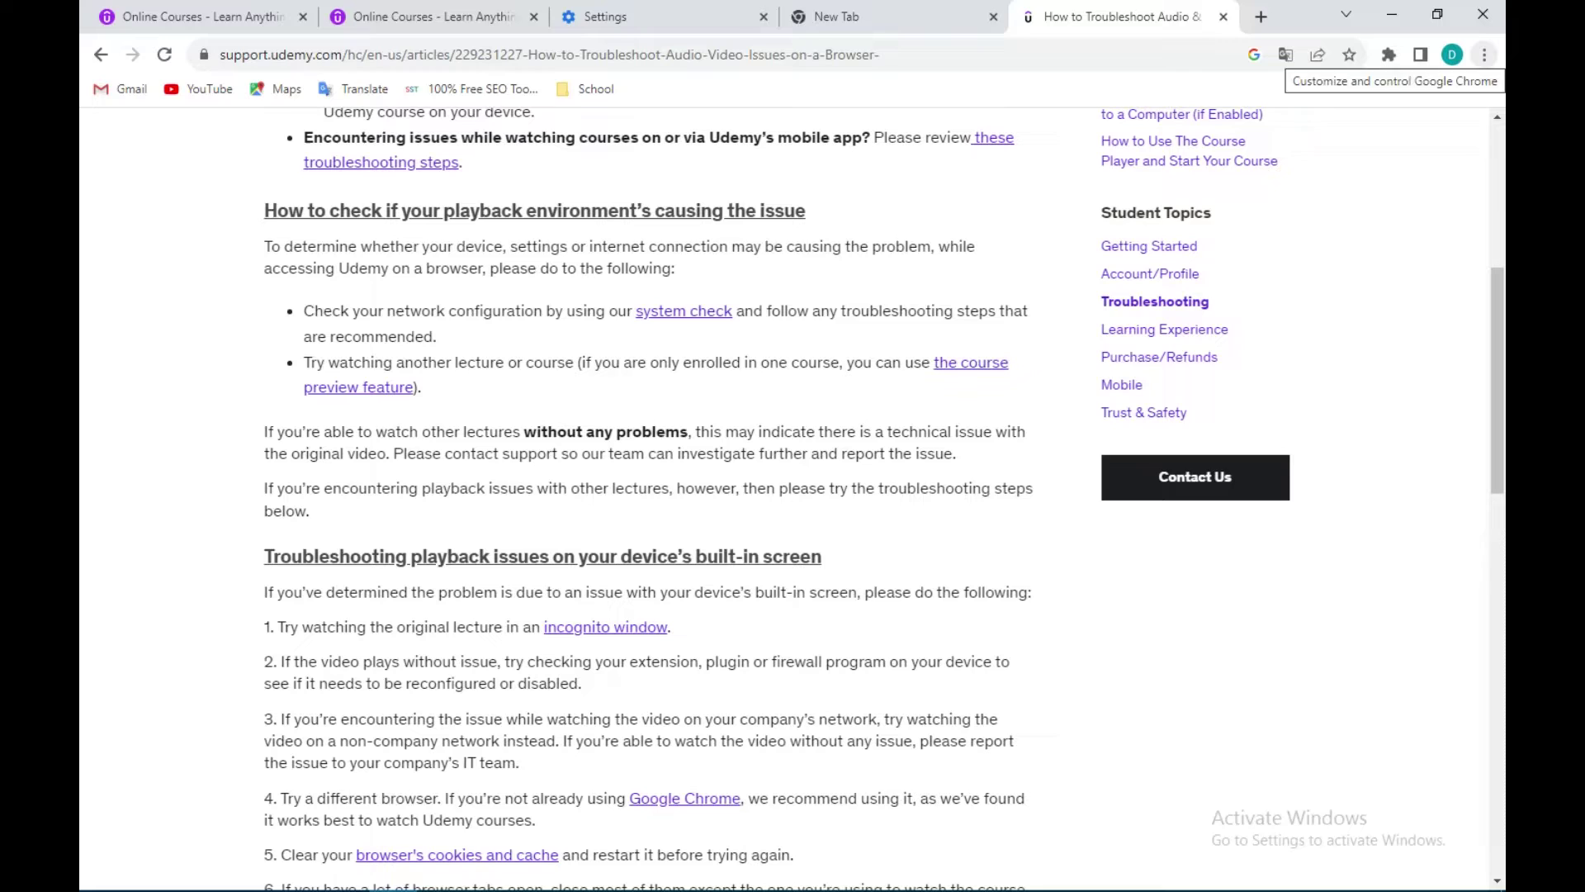
Step: Reach Chrome Settings and bring up the Clear browsing data dialog via the history search
{"action": "left_click", "coordinate": [1483, 55]}
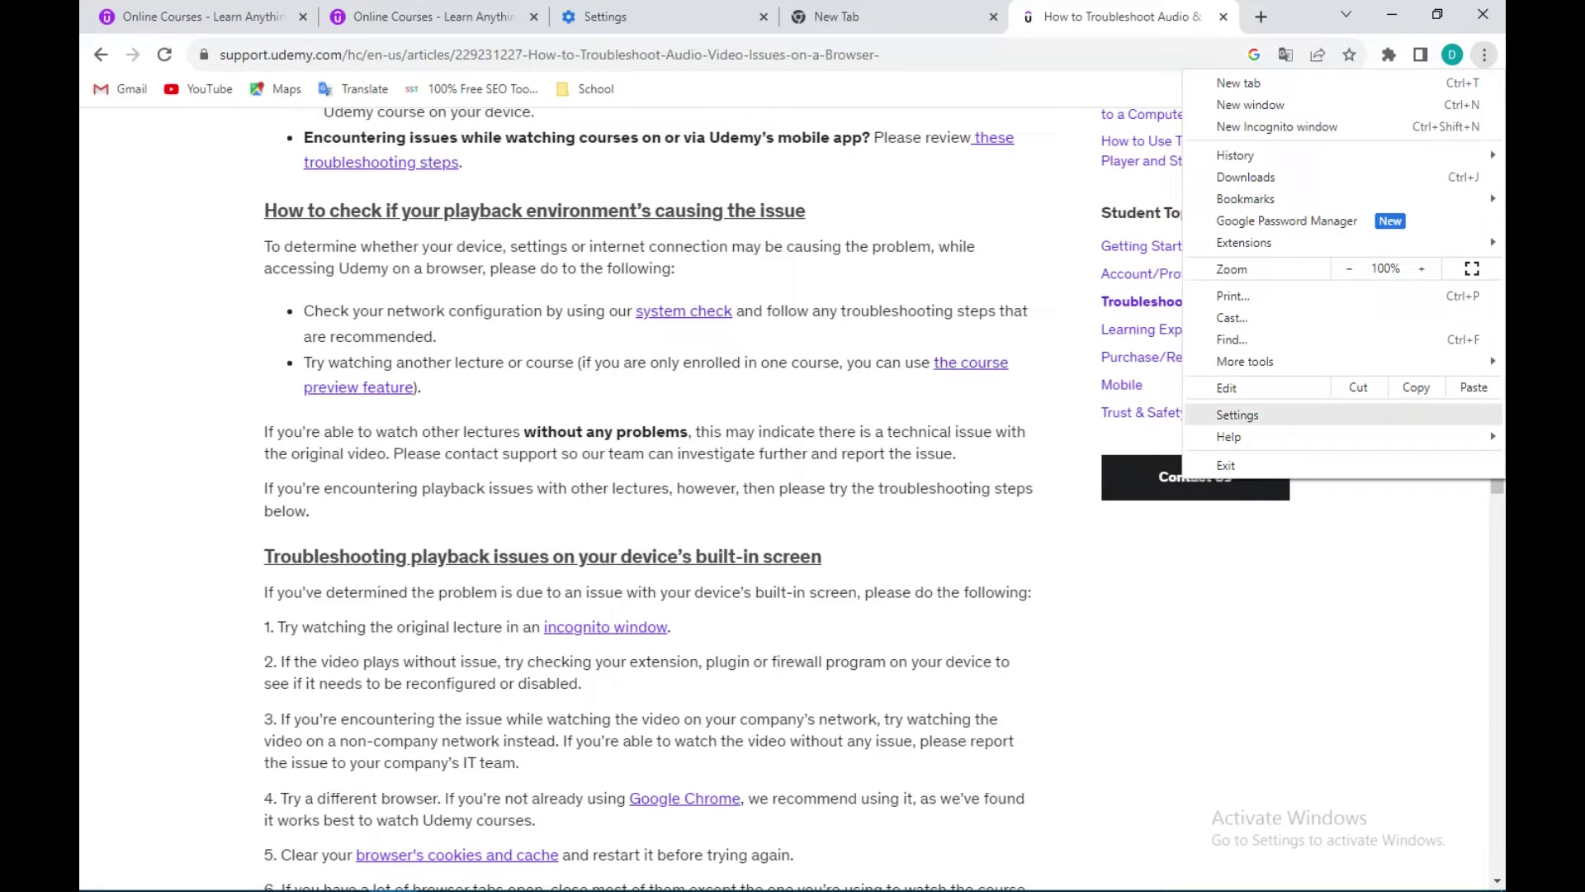
{"action": "left_click", "coordinate": [1236, 415]}
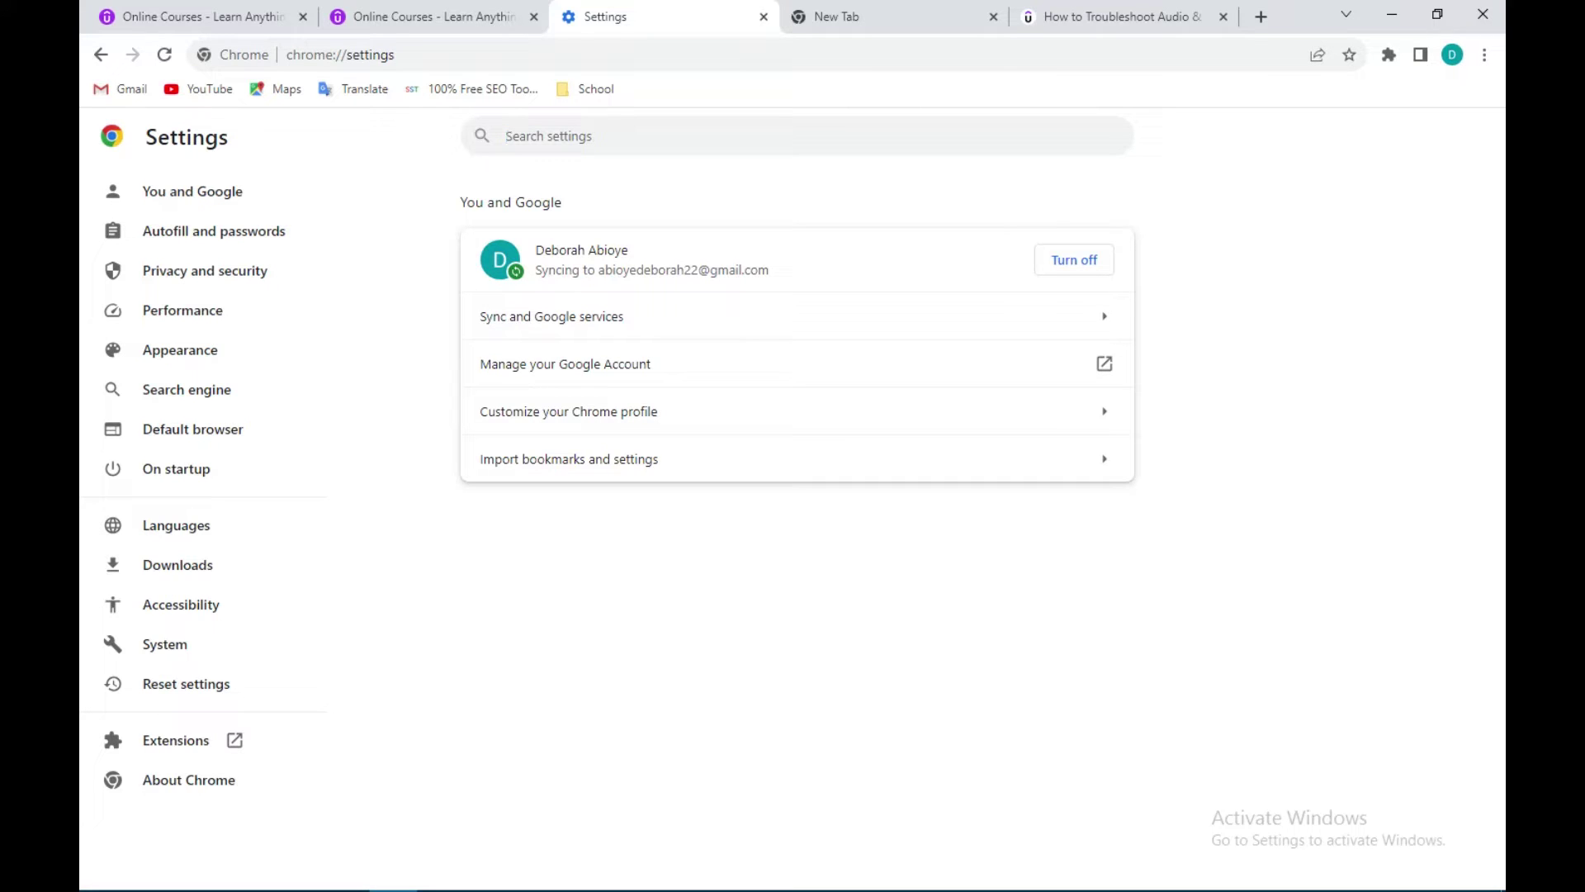
{"action": "type", "text": "his"}
{"action": "type", "text": "tory"}
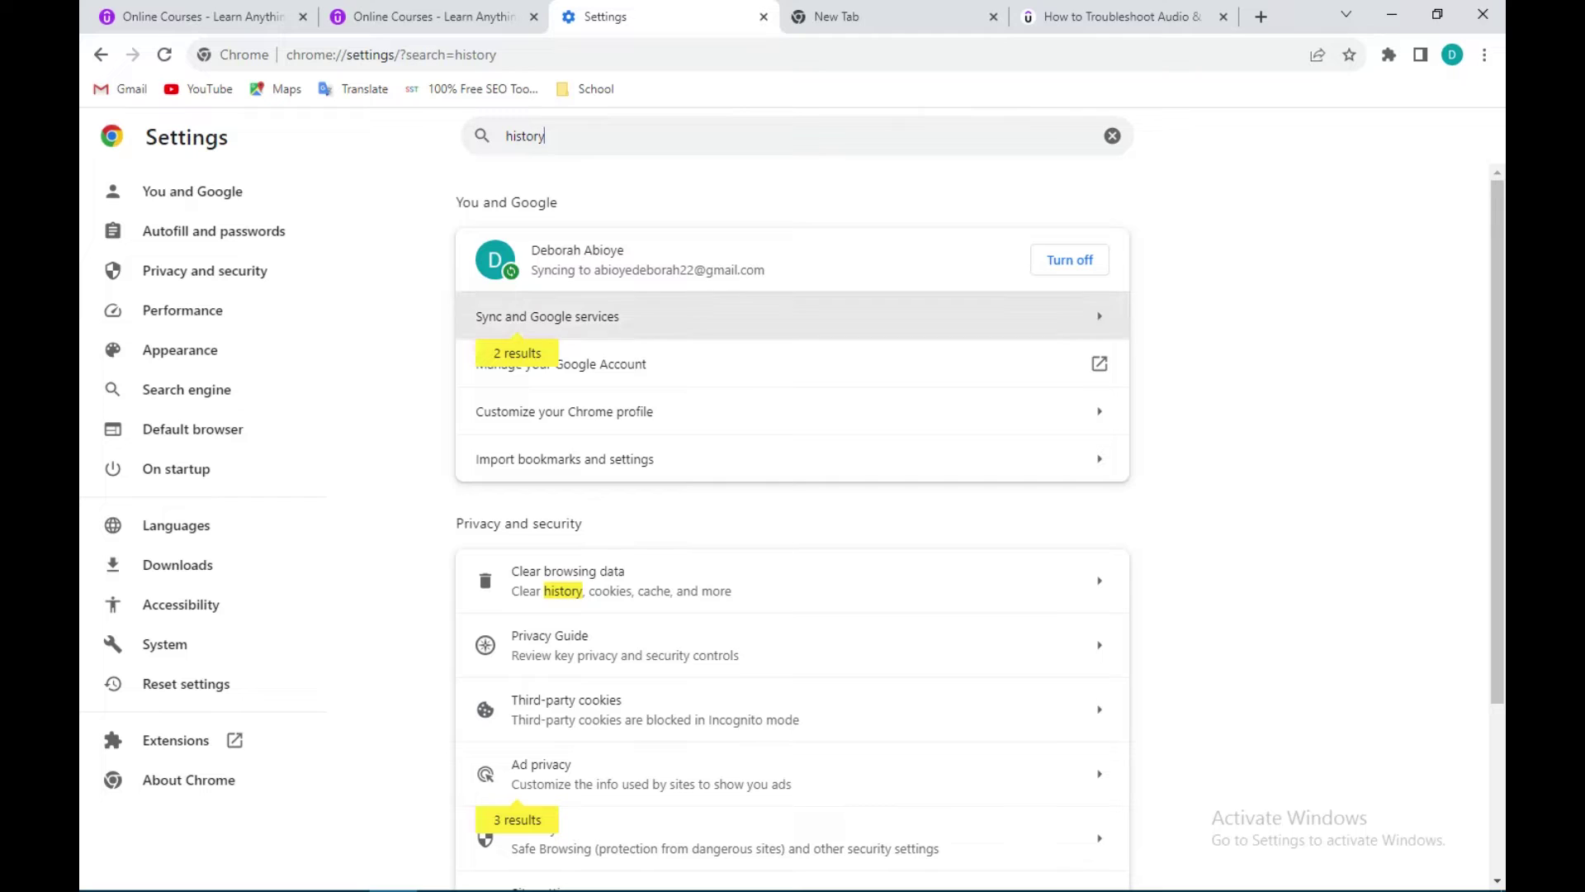
{"action": "scroll", "coordinate": [792, 495], "scroll_direction": "down", "scroll_amount": 2}
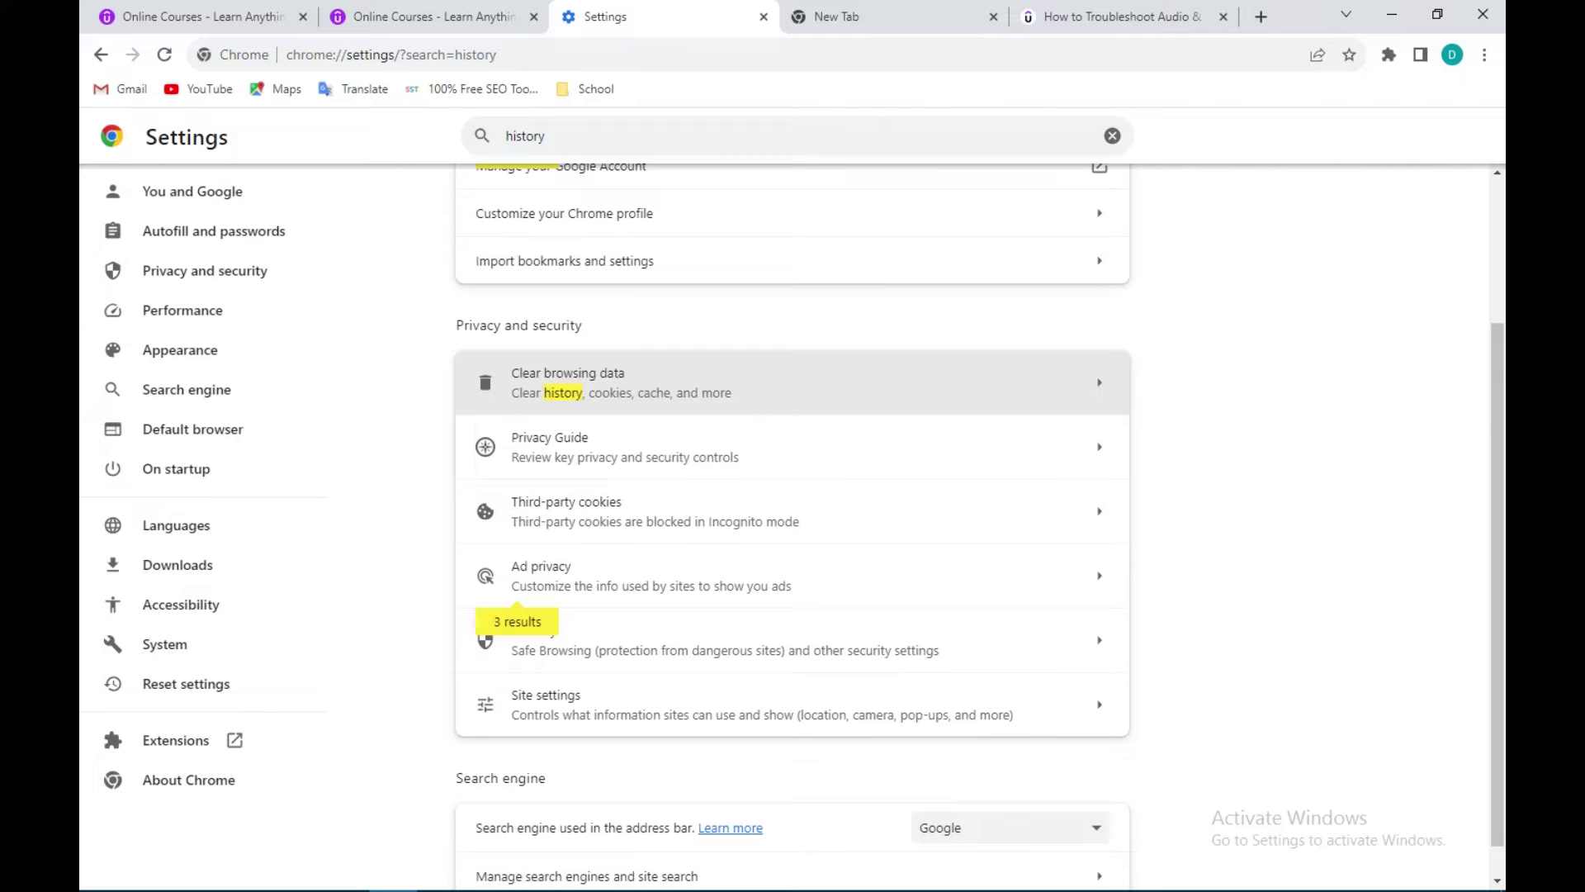
{"action": "key", "text": "Return"}
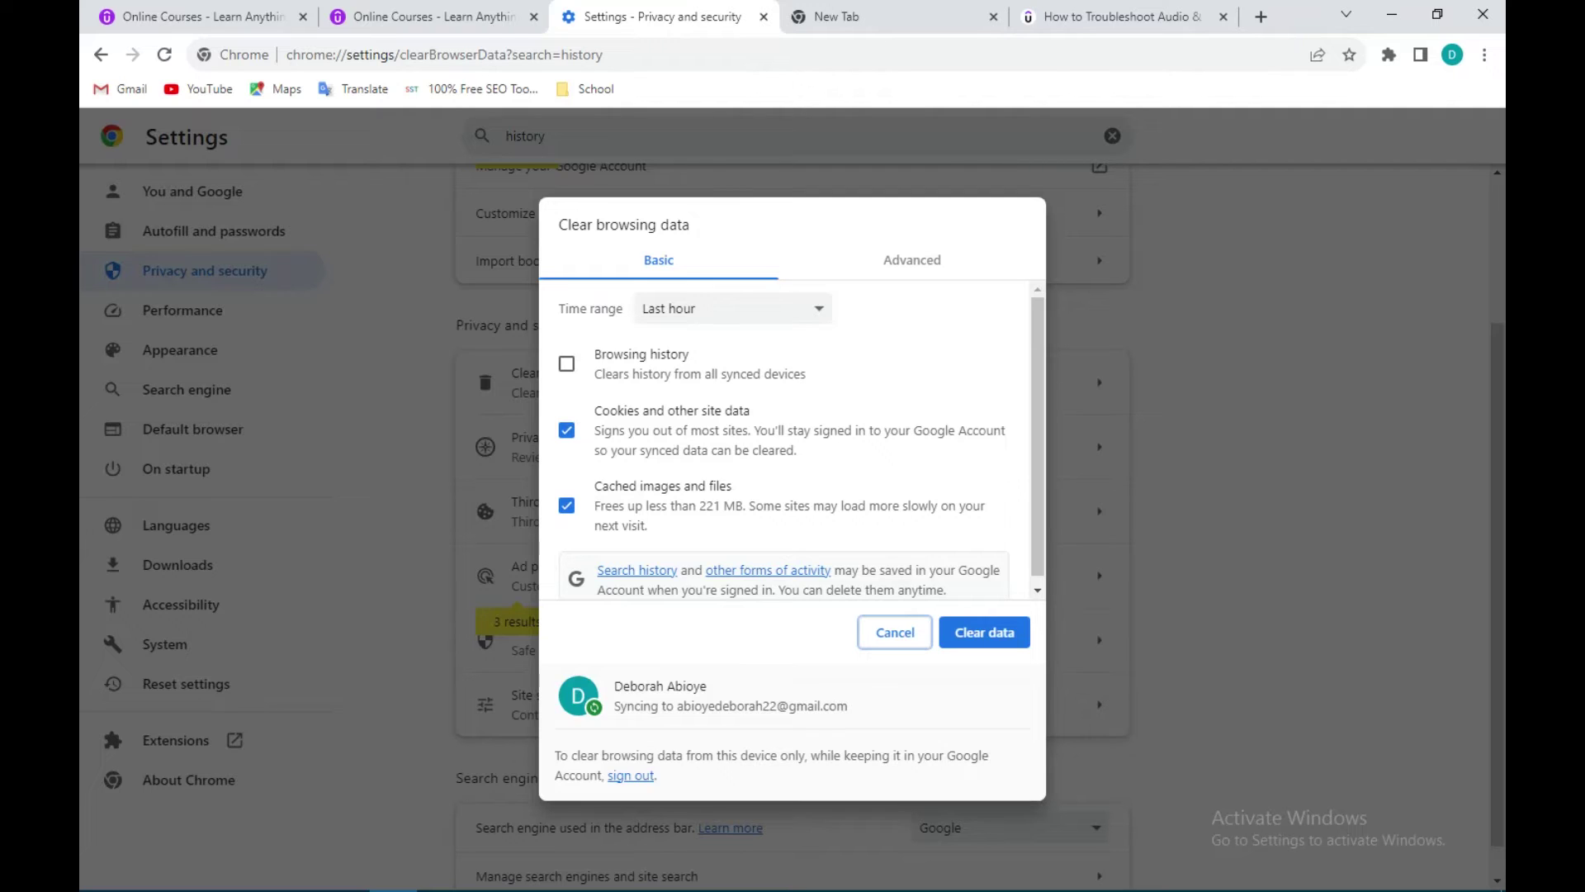
Step: Set the Basic time range to All time and include Browsing history in the data to clear
{"action": "key", "text": "Tab"}
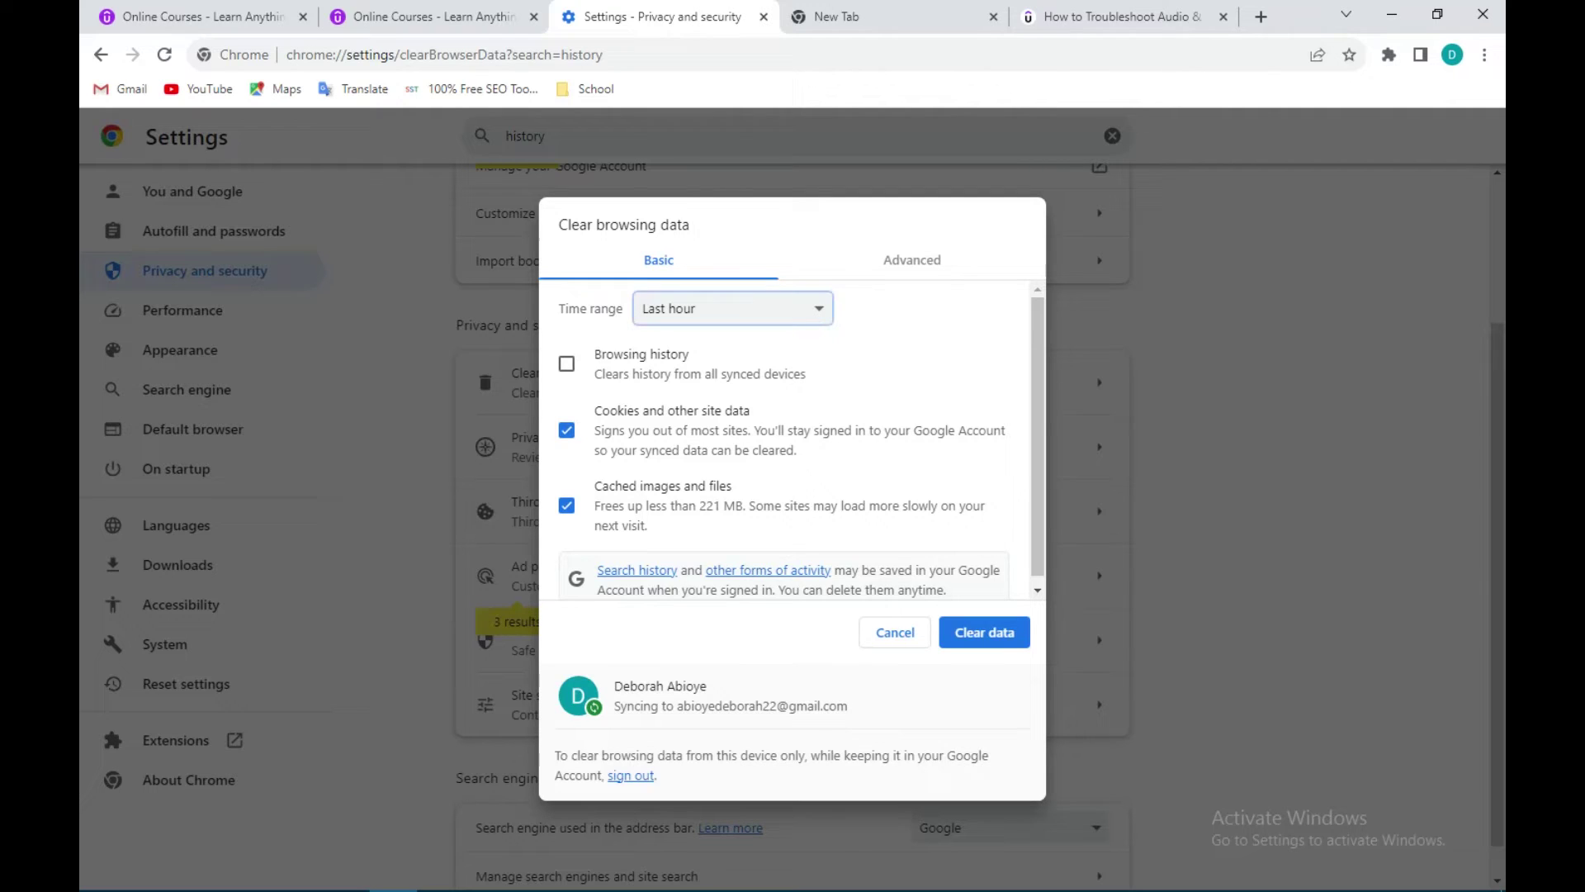
{"action": "key", "text": "space"}
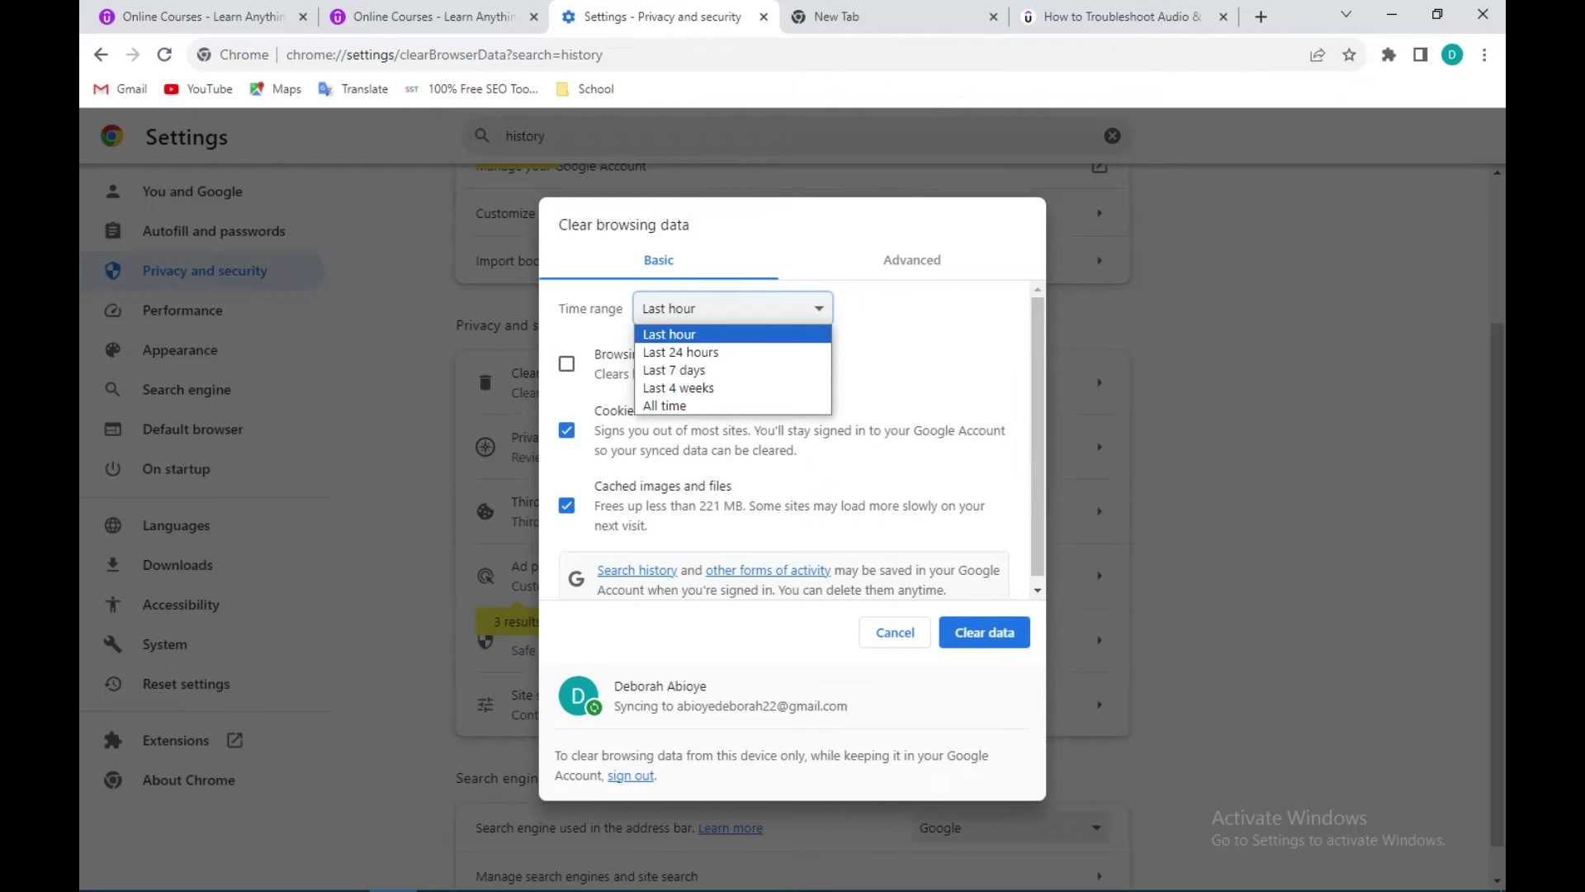
{"action": "key", "text": "End"}
{"action": "key", "text": "Return"}
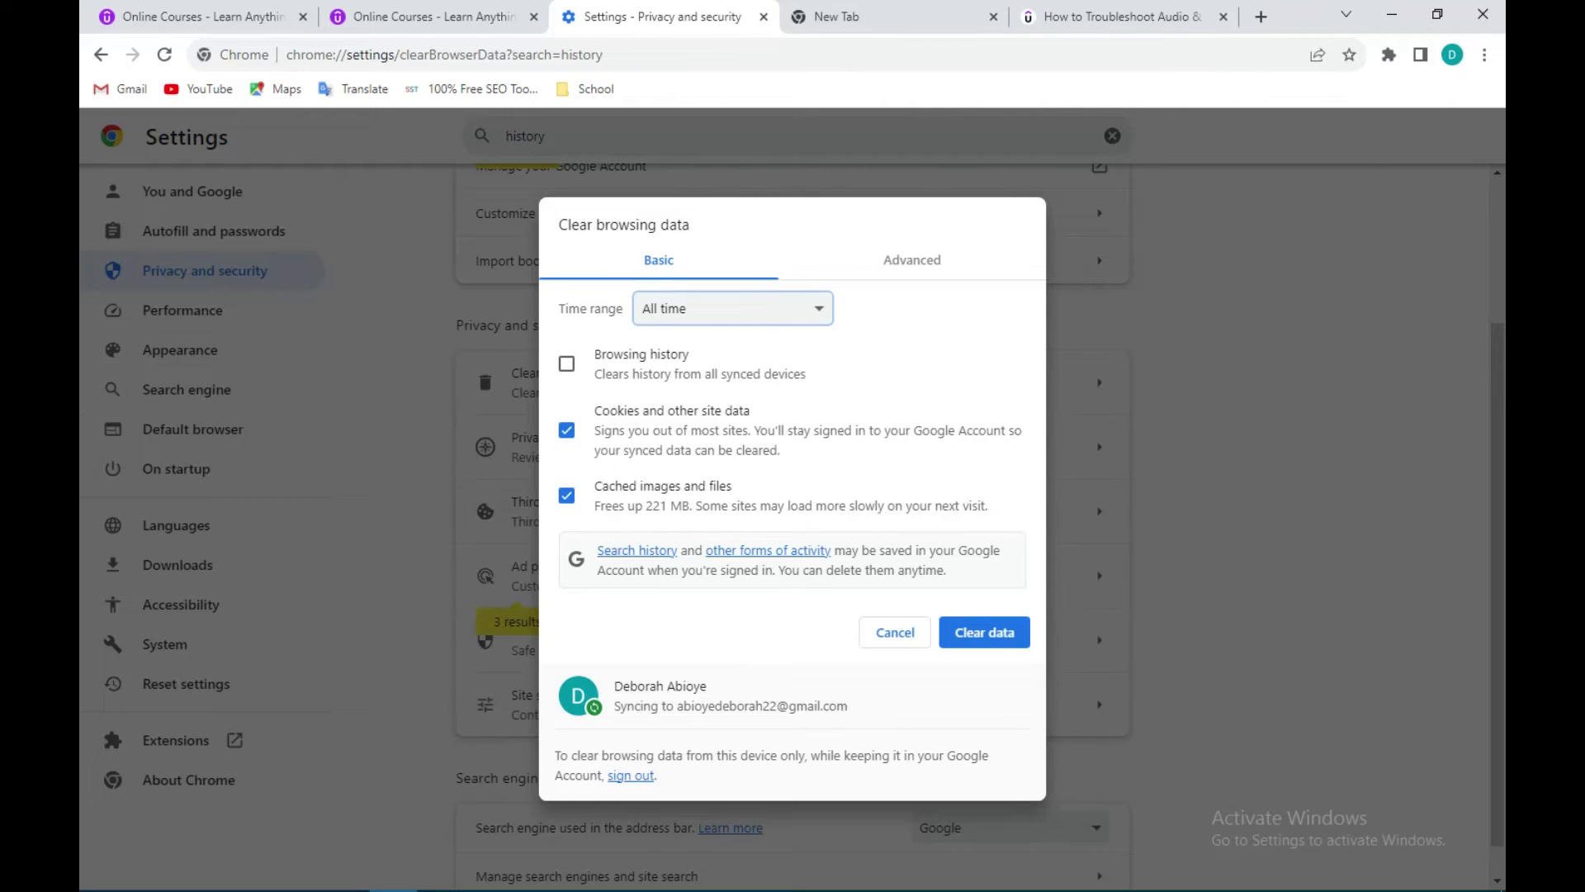
{"action": "key", "text": "Tab"}
{"action": "key", "text": "space"}
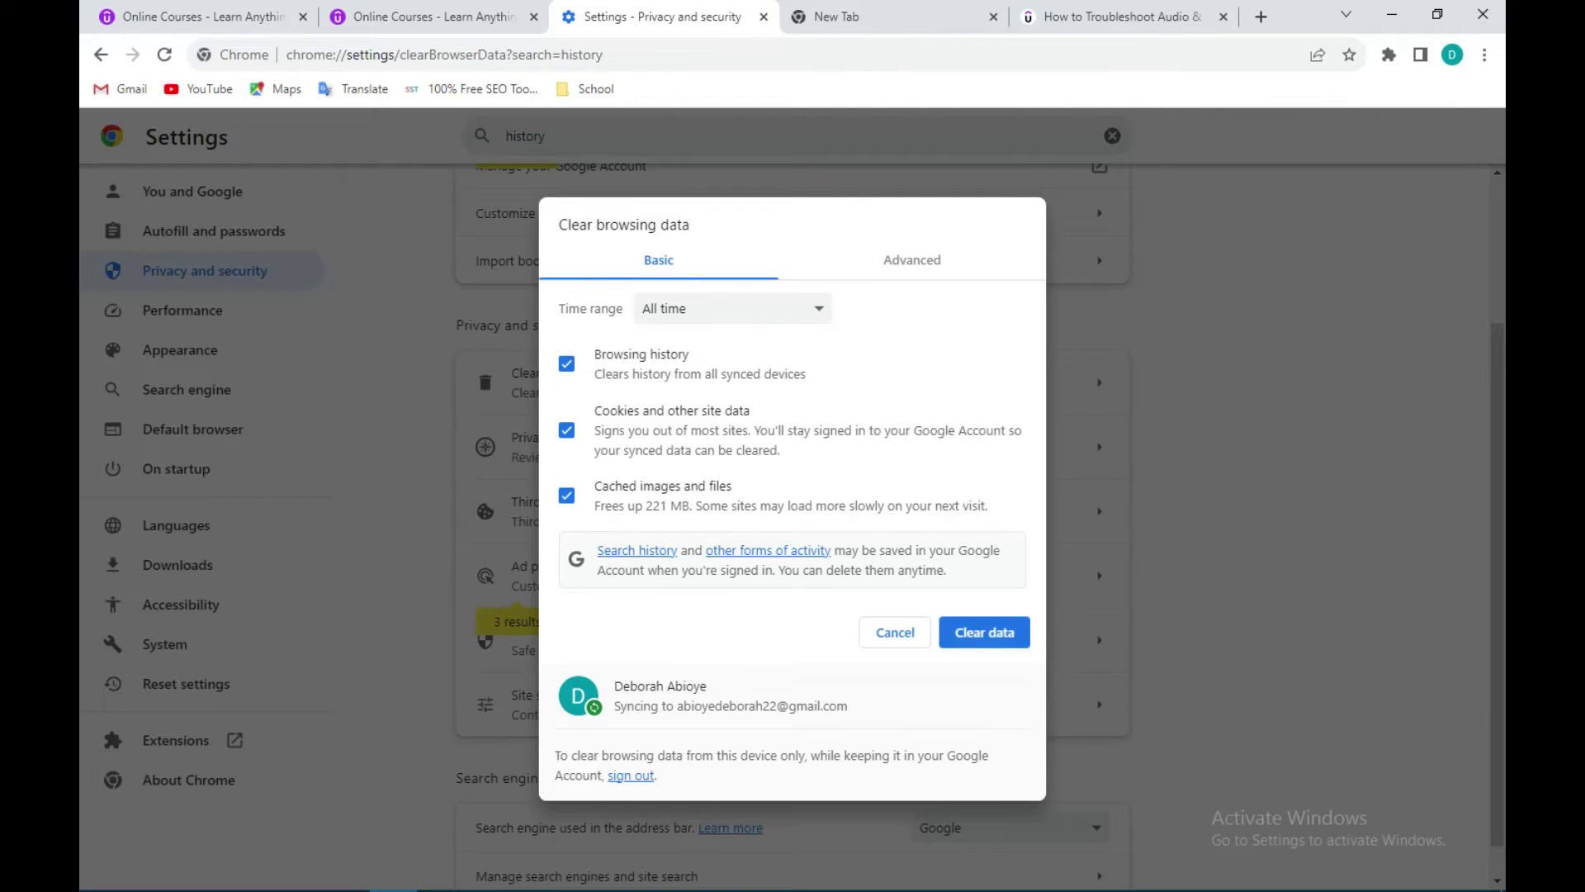
Step: In the Advanced options, set the time range to All time as well
{"action": "key", "text": "Right"}
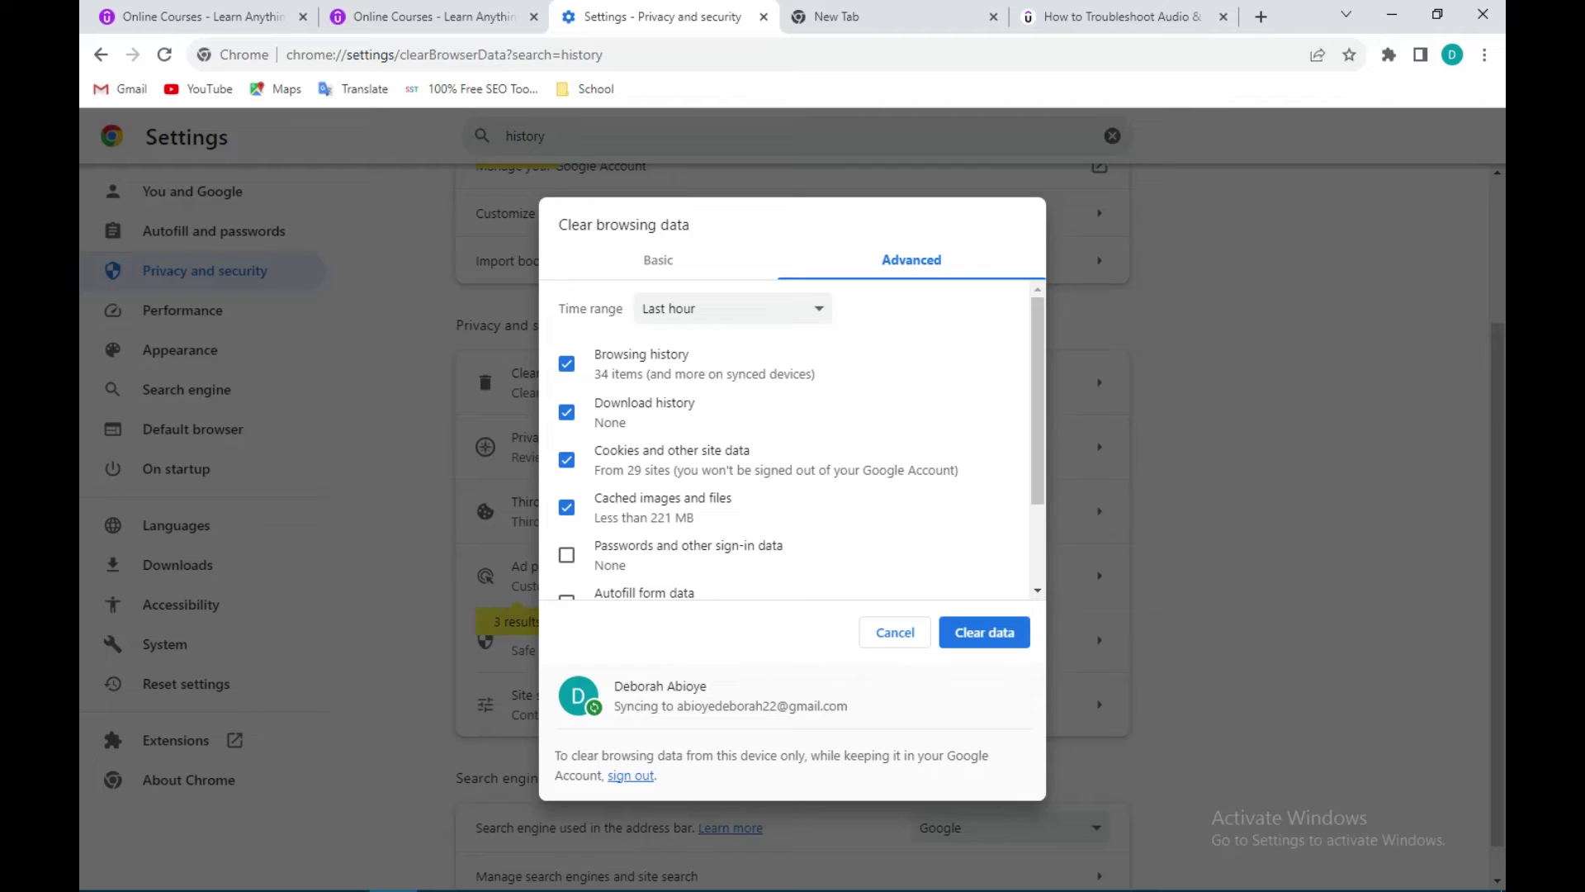
{"action": "key", "text": "Tab"}
{"action": "key", "text": "space"}
{"action": "key", "text": "Escape"}
{"action": "key", "text": "space"}
{"action": "key", "text": "Escape"}
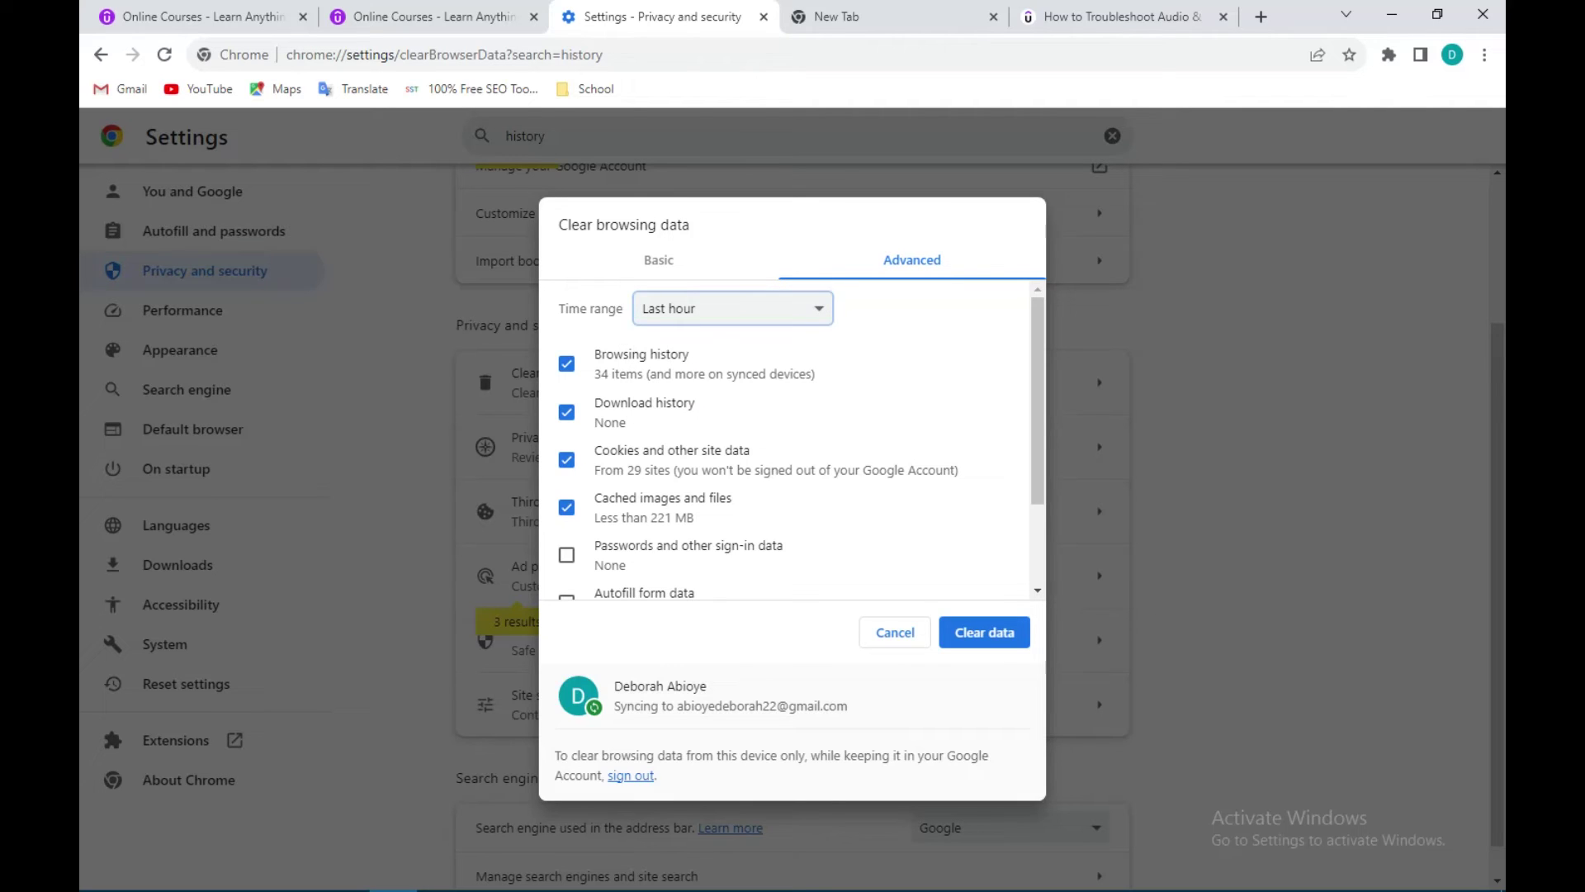
{"action": "key", "text": "space"}
{"action": "key", "text": "Escape"}
{"action": "key", "text": "space"}
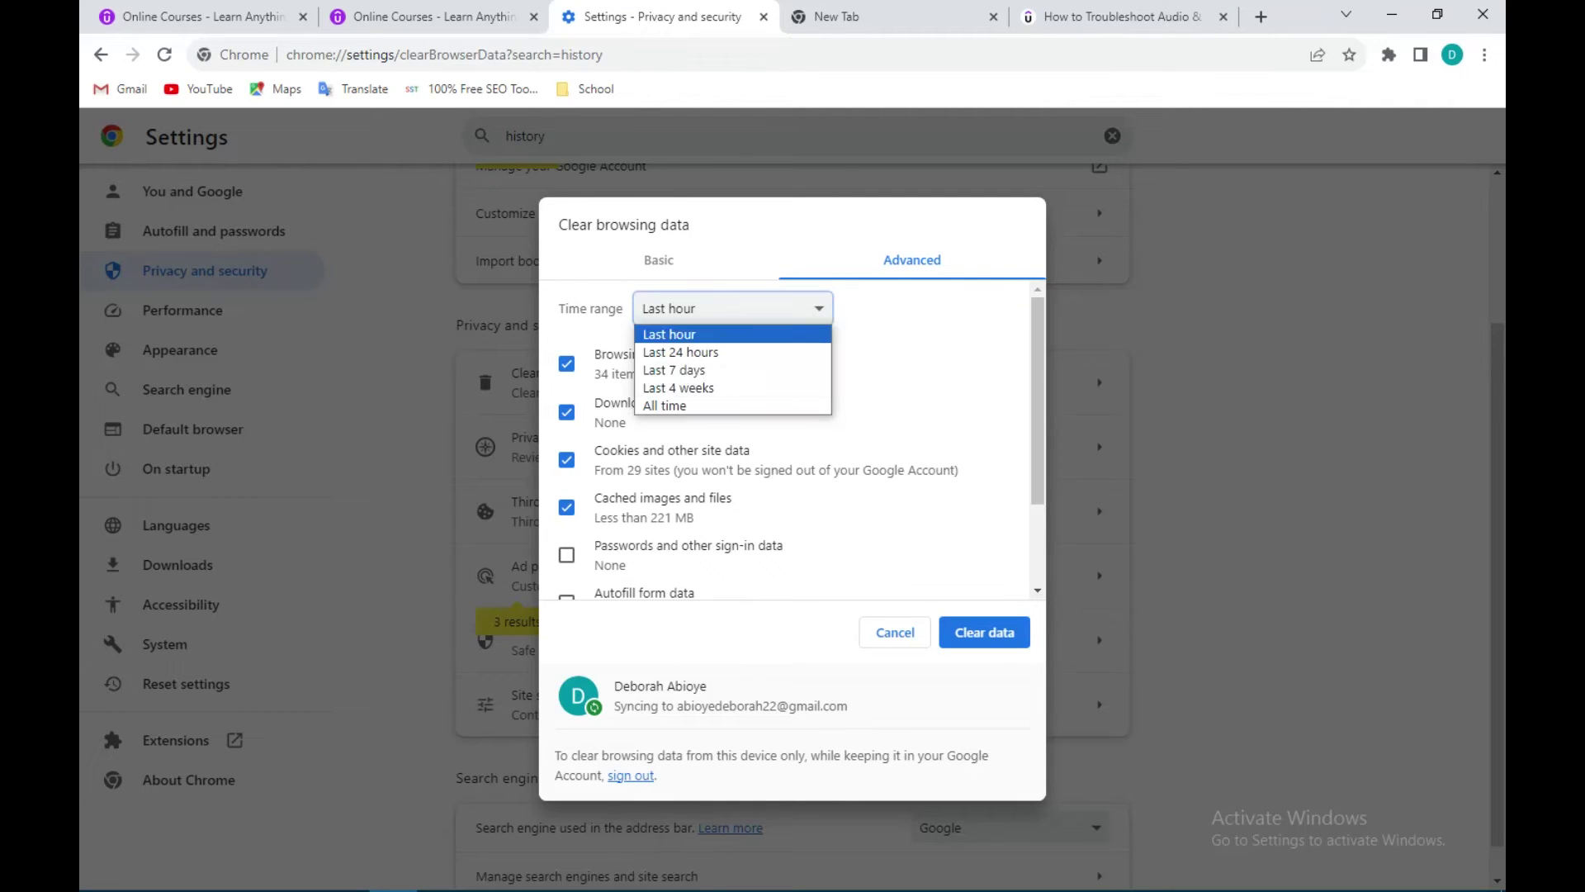
{"action": "key", "text": "Down"}
{"action": "key", "text": "Down"}
{"action": "key", "text": "Down"}
{"action": "key", "text": "Down"}
{"action": "key", "text": "Return"}
{"action": "scroll", "coordinate": [801, 440], "scroll_direction": "down", "scroll_amount": 2}
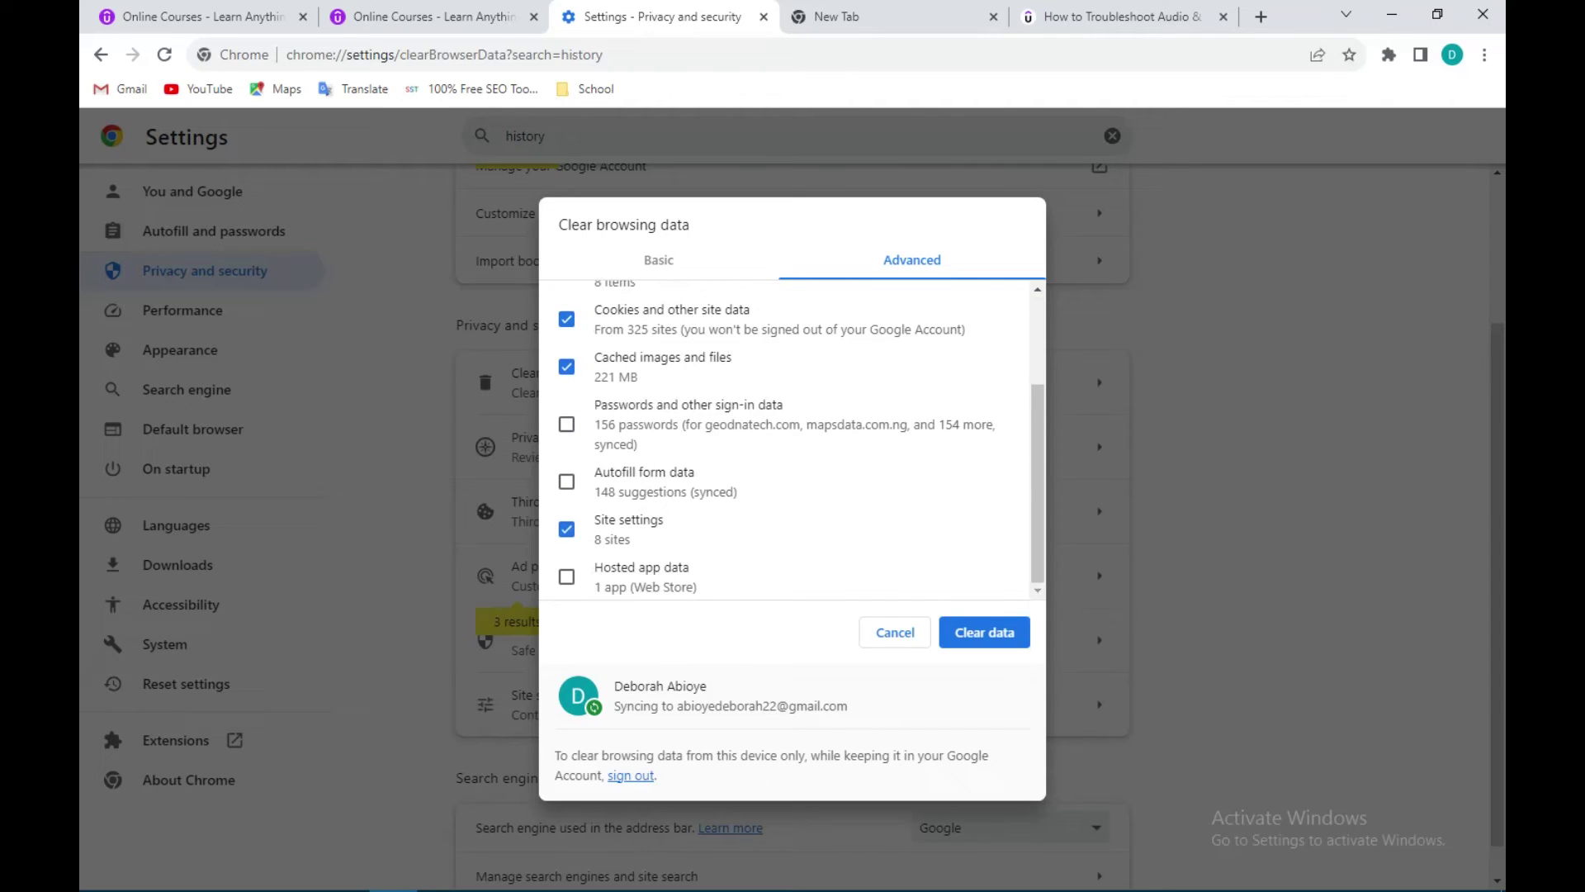
{"action": "scroll", "coordinate": [793, 434], "scroll_direction": "up", "scroll_amount": 2}
{"action": "scroll", "coordinate": [793, 433], "scroll_direction": "down", "scroll_amount": 1}
{"action": "scroll", "coordinate": [792, 434], "scroll_direction": "down", "scroll_amount": 1}
Step: Confirm and close the browsing-data dialog, then return to the Udemy troubleshooting article tab
{"action": "key", "text": "Tab"}
{"action": "key", "text": "Tab"}
{"action": "key", "text": "Tab"}
{"action": "key", "text": "Tab"}
{"action": "key", "text": "Tab"}
{"action": "key", "text": "Return"}
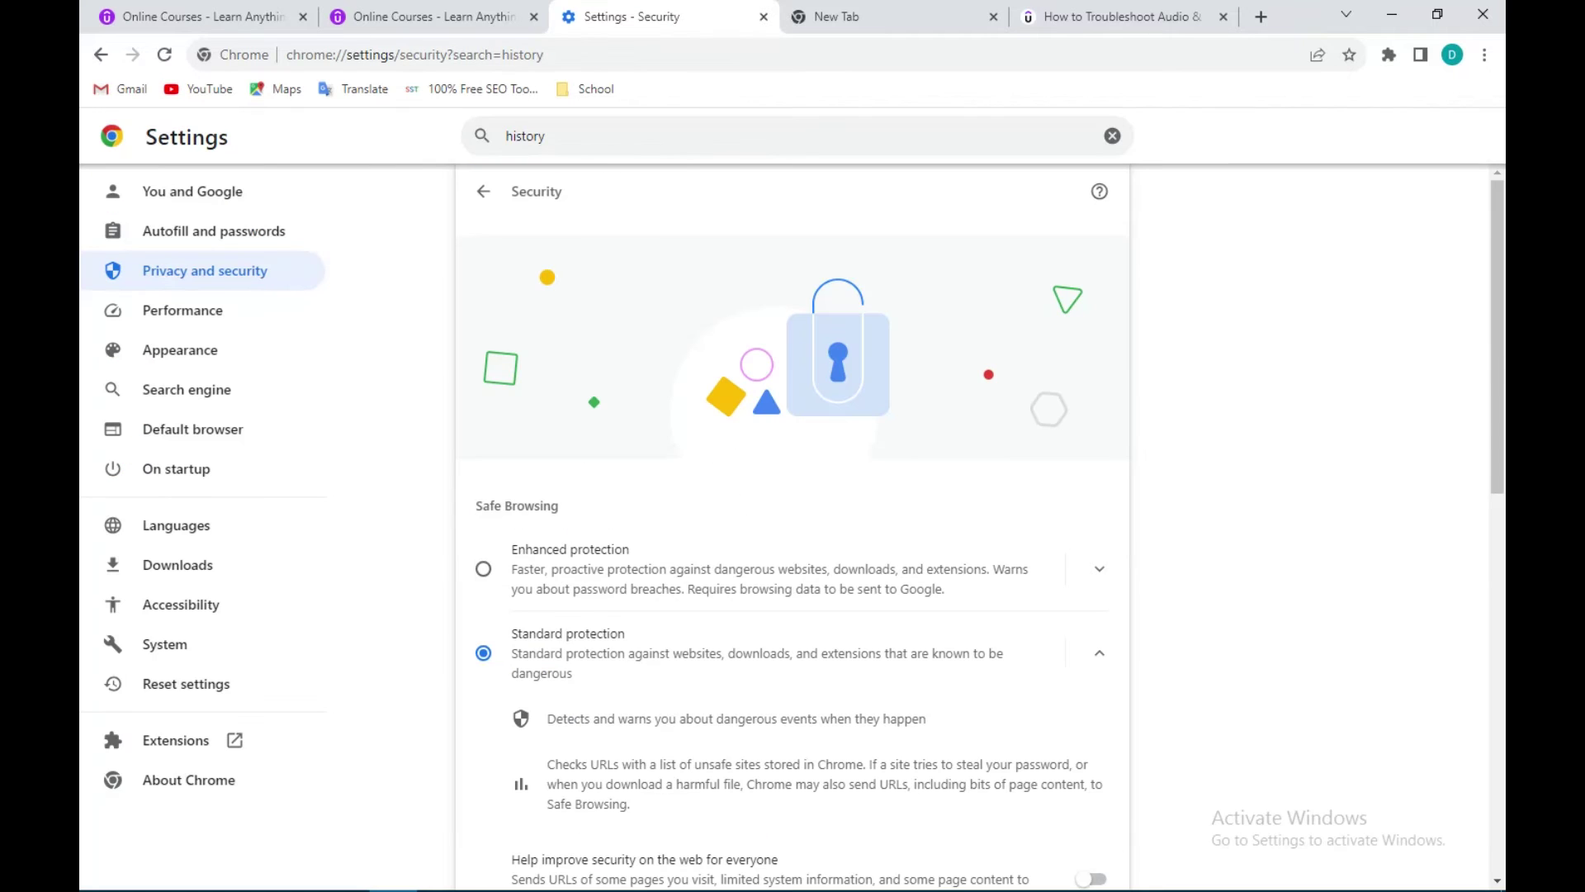
{"action": "scroll", "coordinate": [794, 532], "scroll_direction": "down", "scroll_amount": 1}
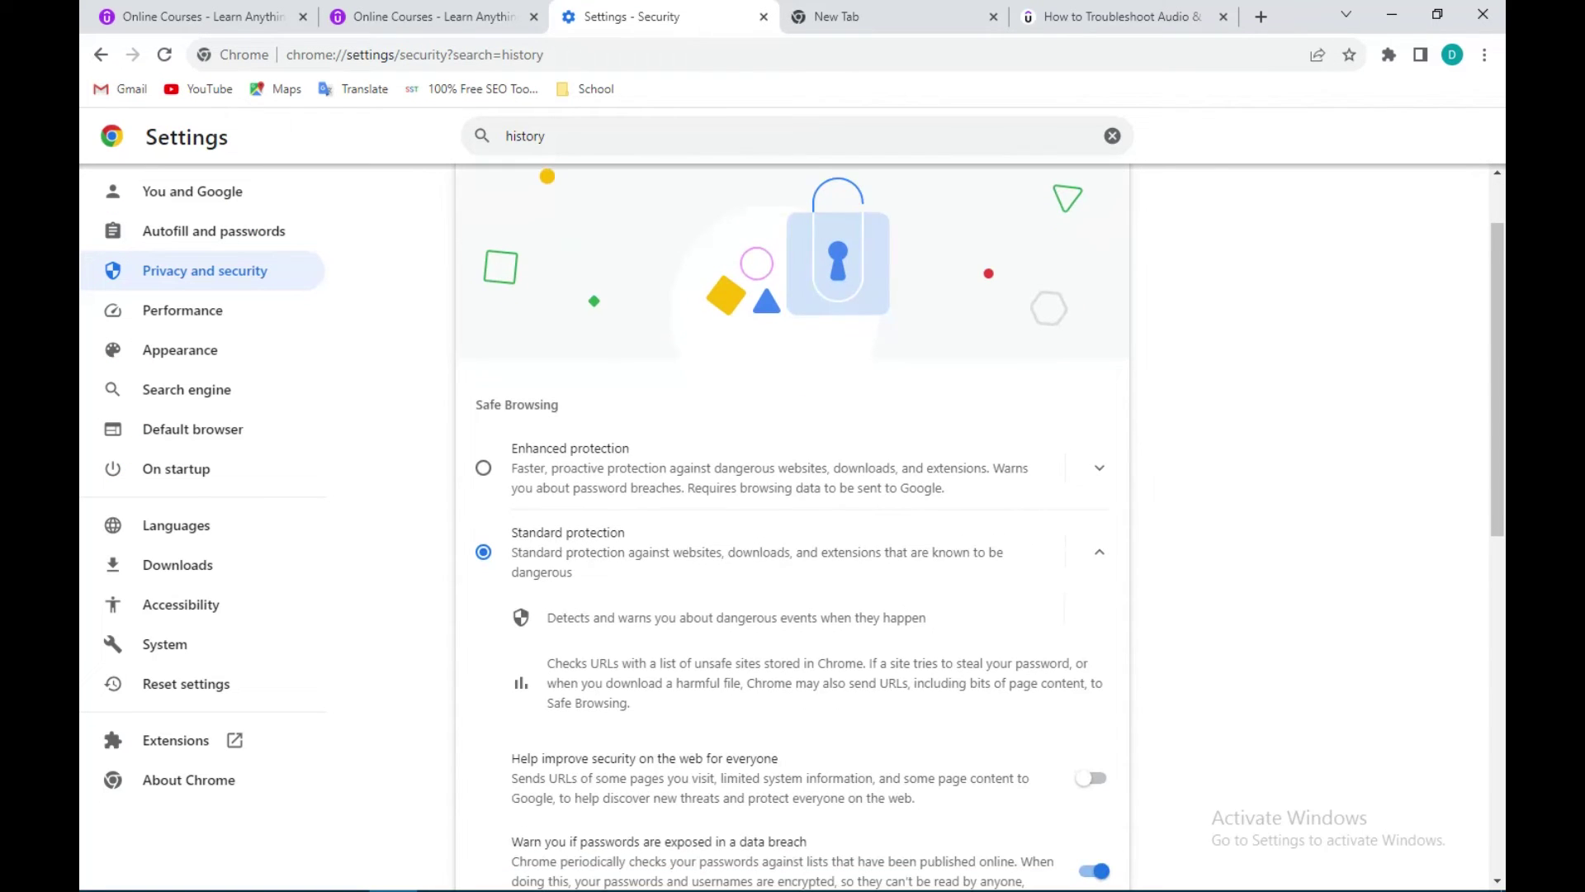
{"action": "scroll", "coordinate": [793, 520], "scroll_direction": "down", "scroll_amount": 3}
{"action": "scroll", "coordinate": [792, 521], "scroll_direction": "up", "scroll_amount": 2}
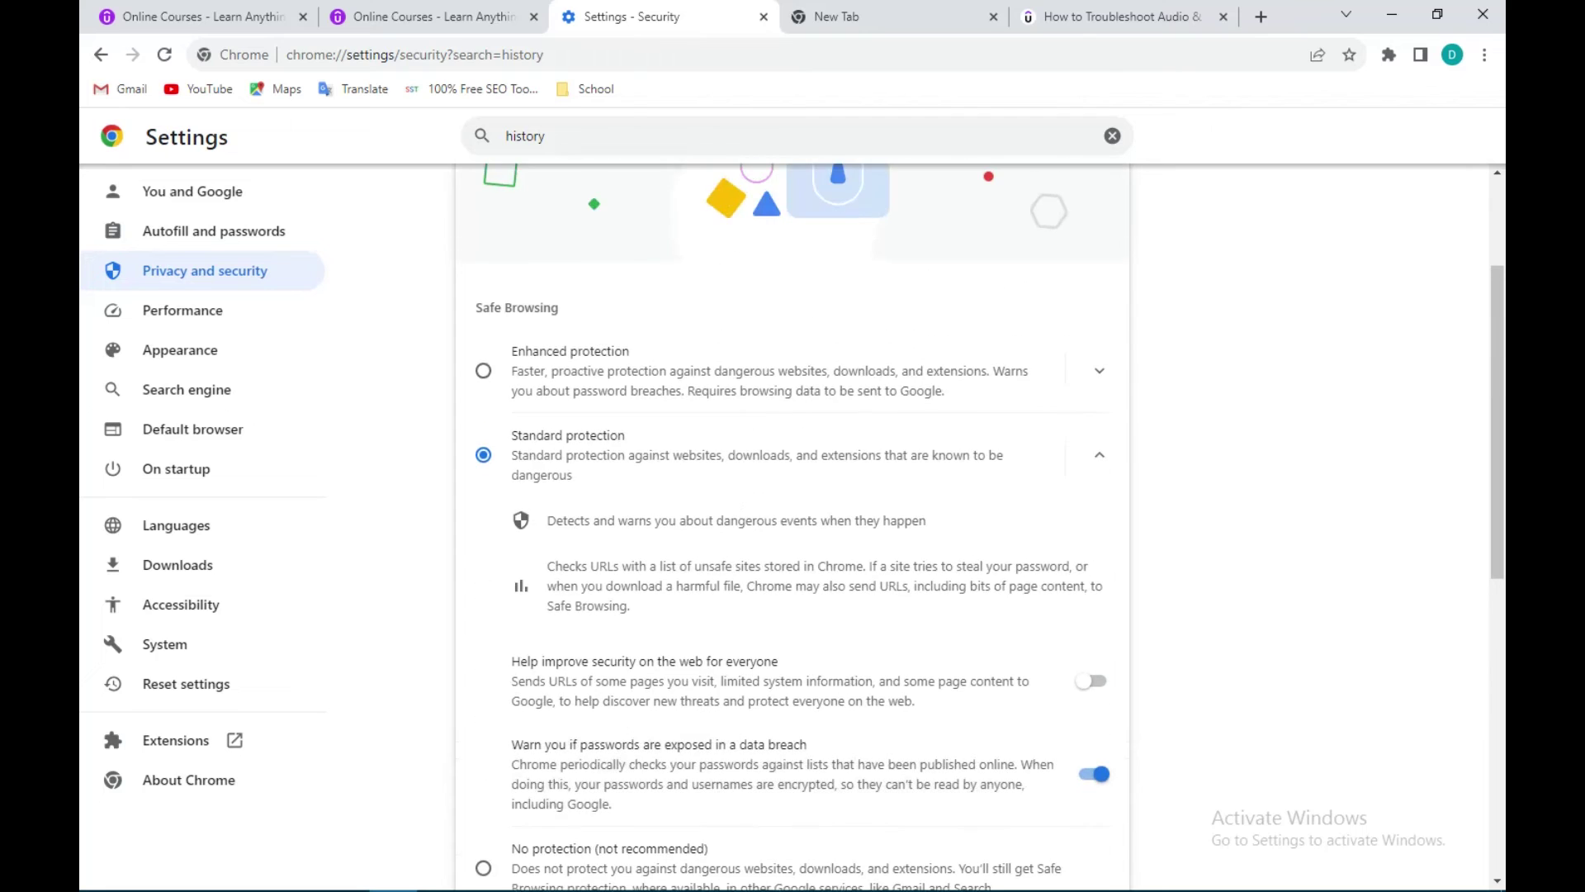
{"action": "scroll", "coordinate": [793, 521], "scroll_direction": "up", "scroll_amount": 2}
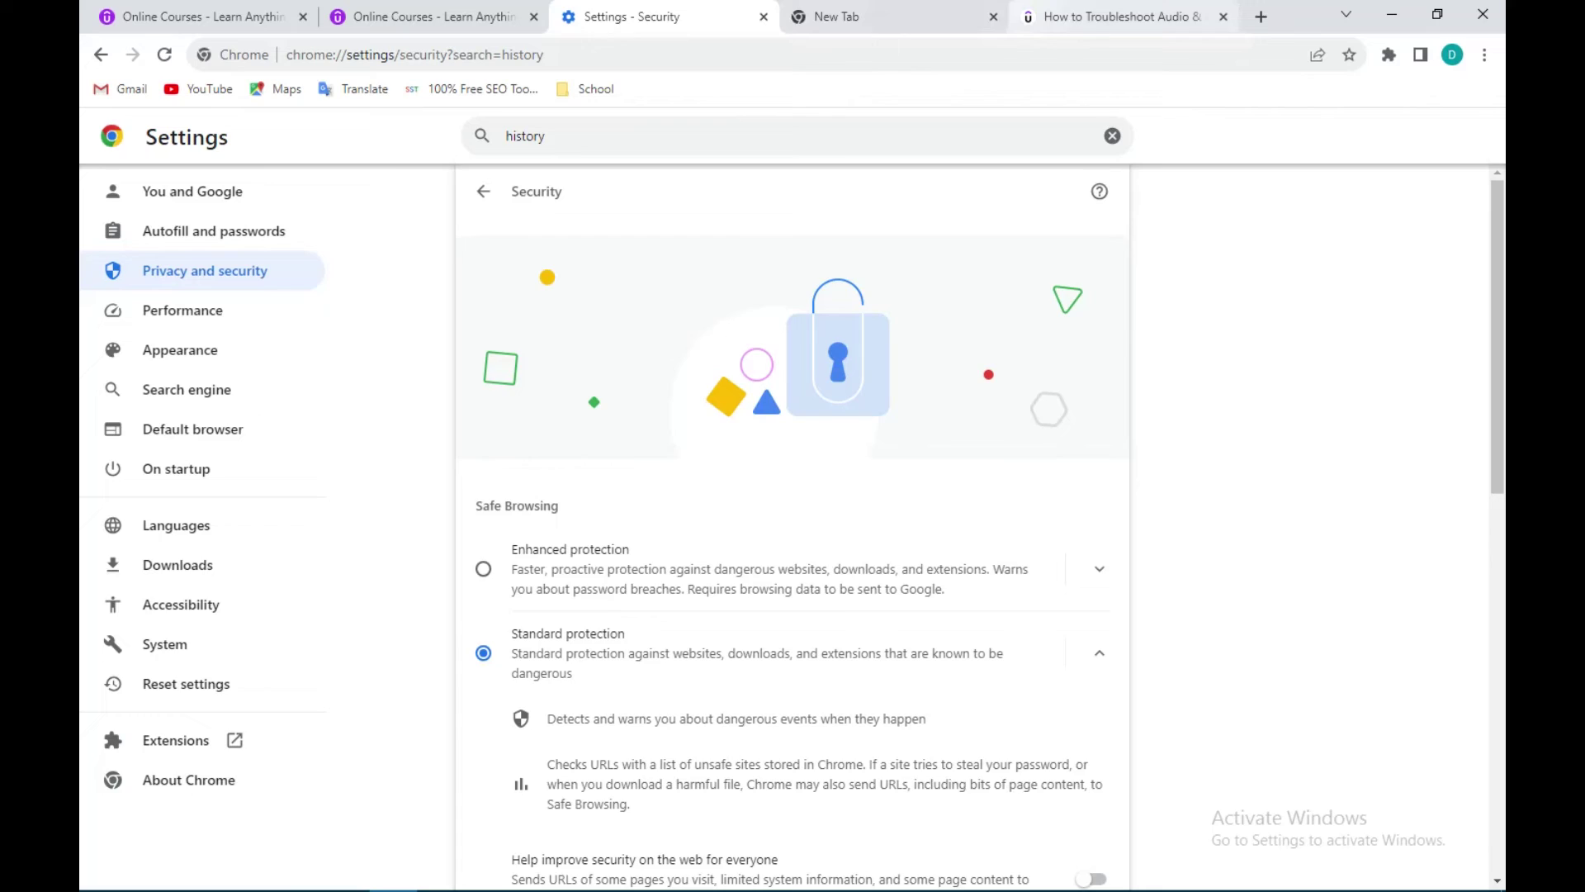
{"action": "left_click", "coordinate": [1121, 17]}
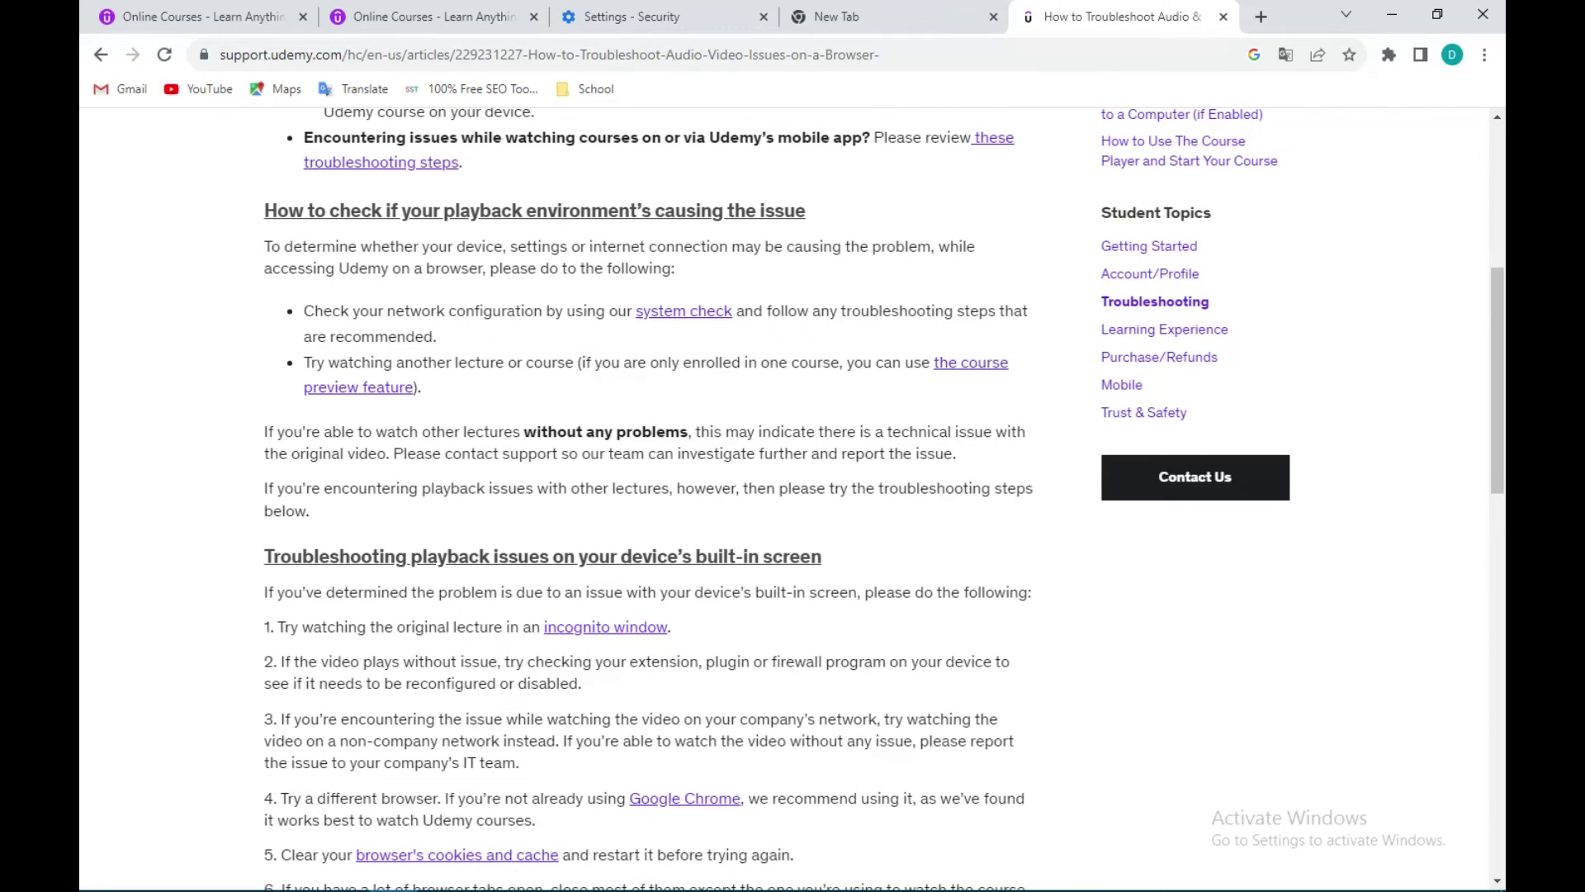
{"action": "scroll", "coordinate": [1165, 331], "scroll_direction": "up", "scroll_amount": 2}
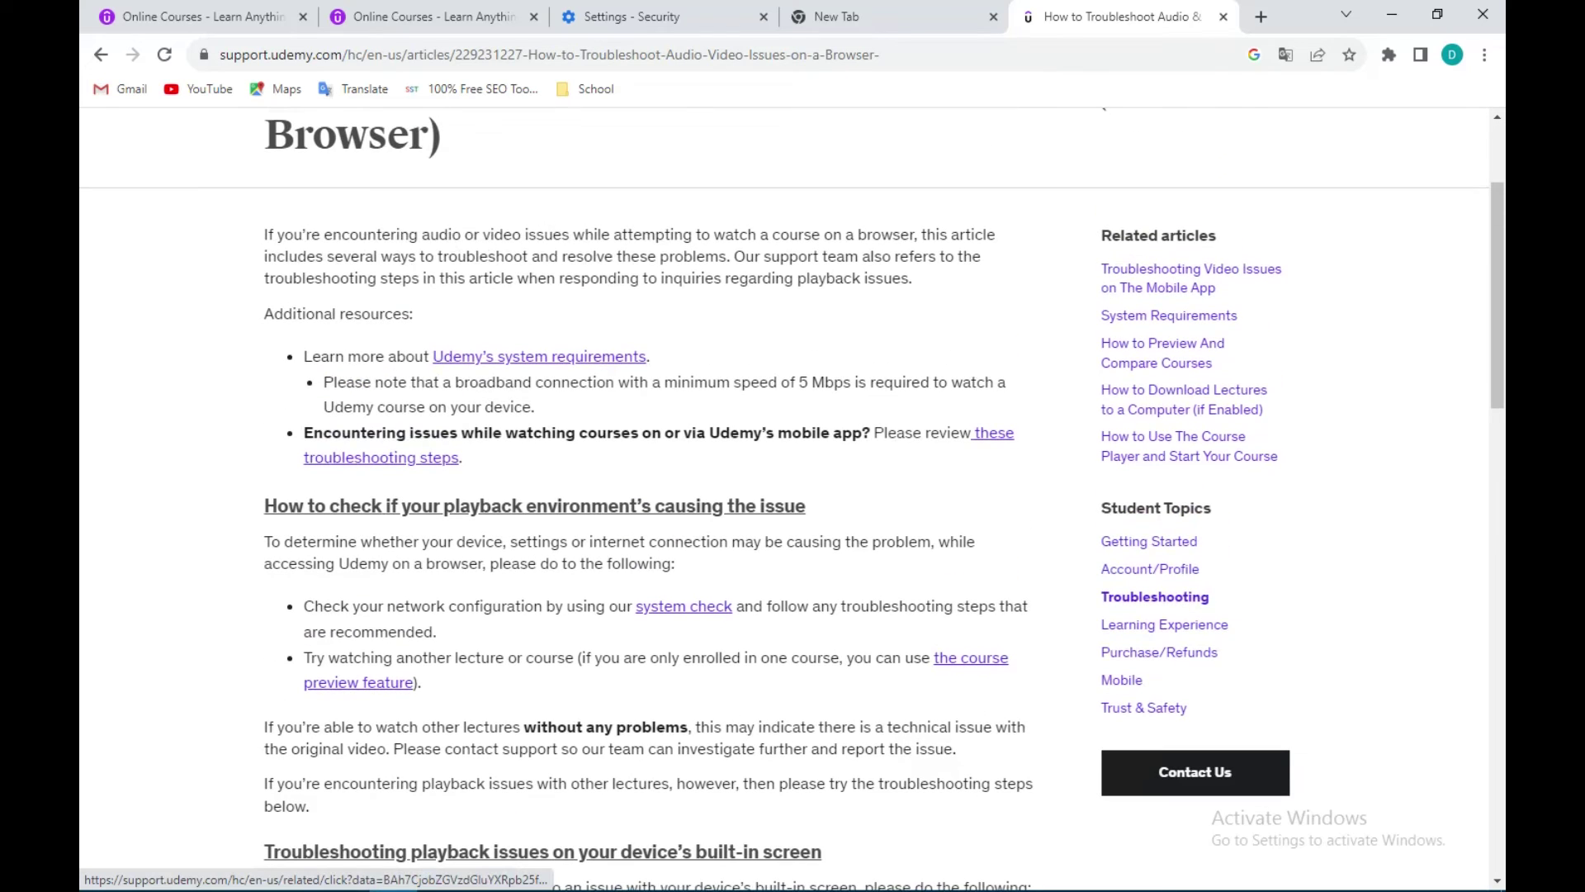
{"action": "scroll", "coordinate": [792, 496], "scroll_direction": "down", "scroll_amount": 2}
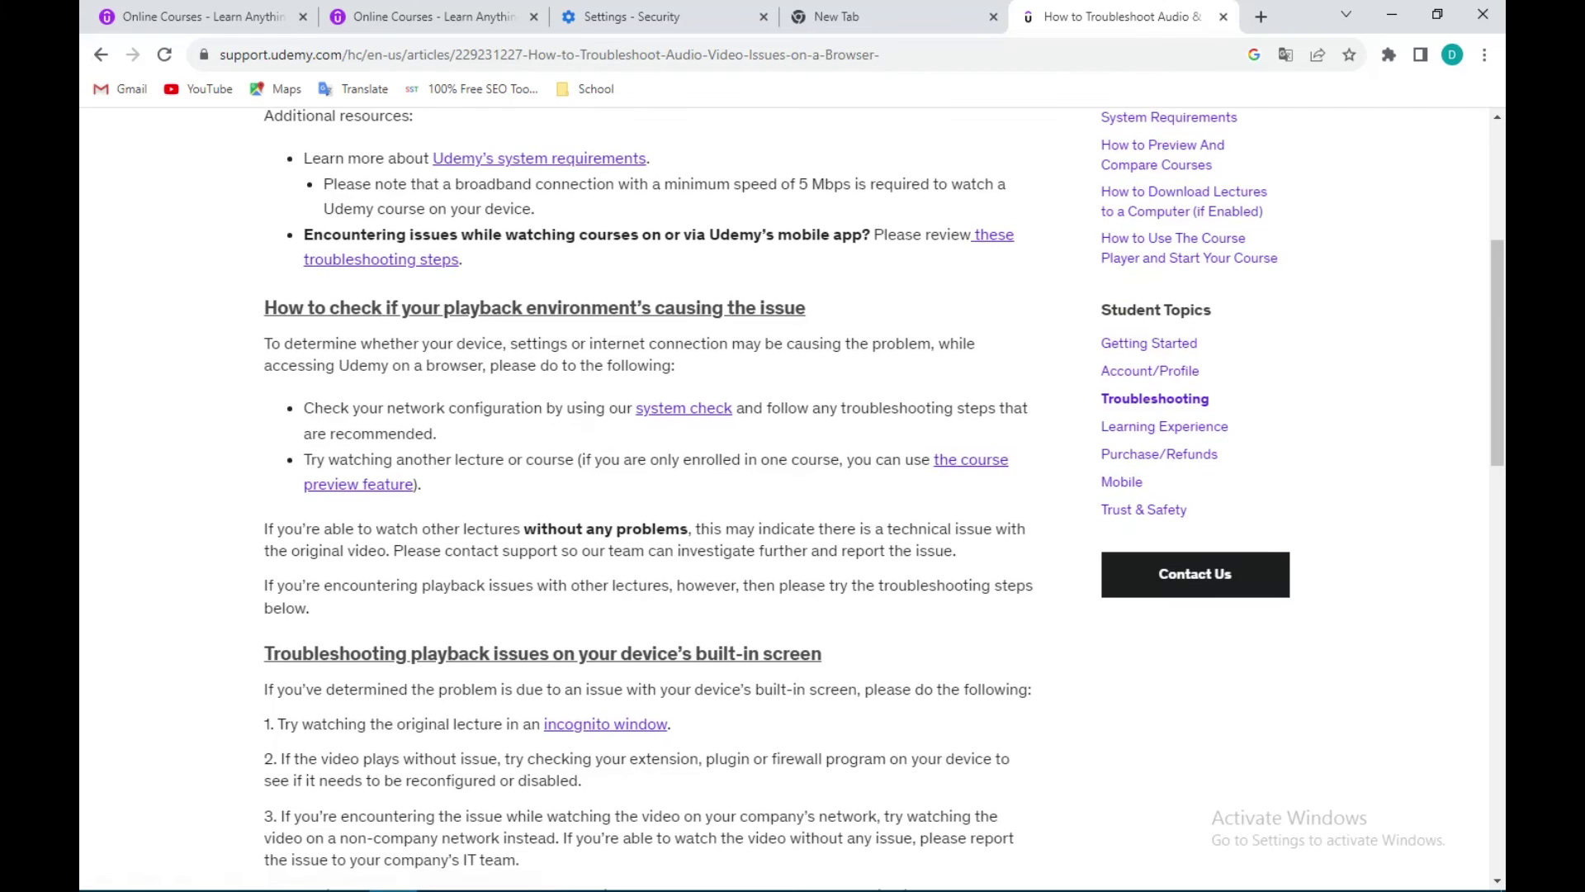
{"action": "scroll", "coordinate": [792, 496], "scroll_direction": "down", "scroll_amount": 2}
{"action": "scroll", "coordinate": [684, 402], "scroll_direction": "down", "scroll_amount": 1}
{"action": "scroll", "coordinate": [684, 402], "scroll_direction": "down", "scroll_amount": 1}
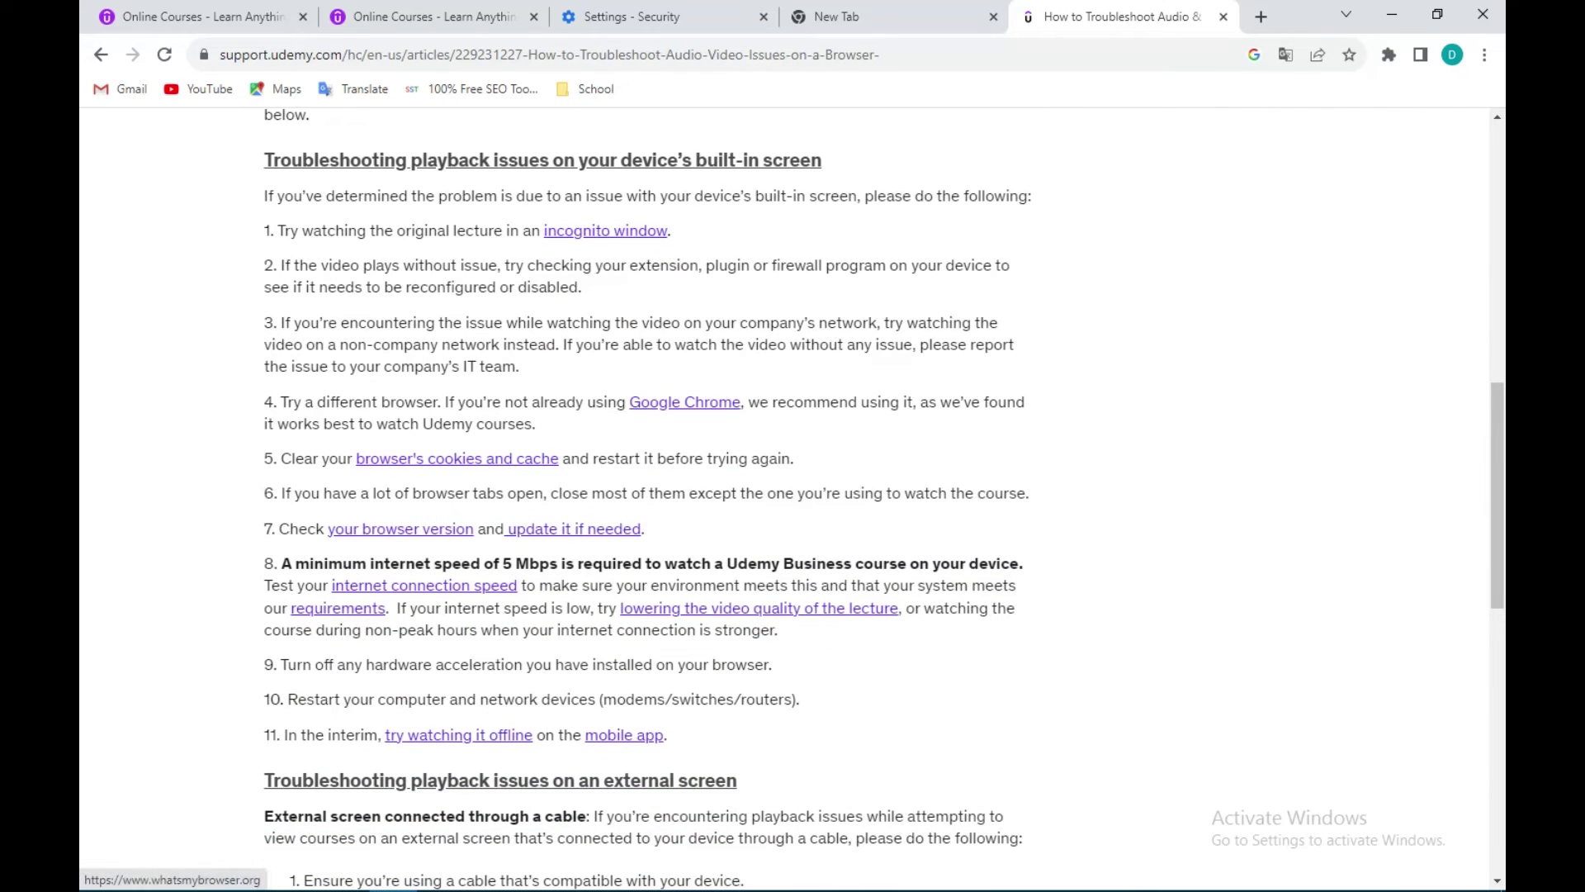
{"action": "scroll", "coordinate": [792, 495], "scroll_direction": "up", "scroll_amount": 1}
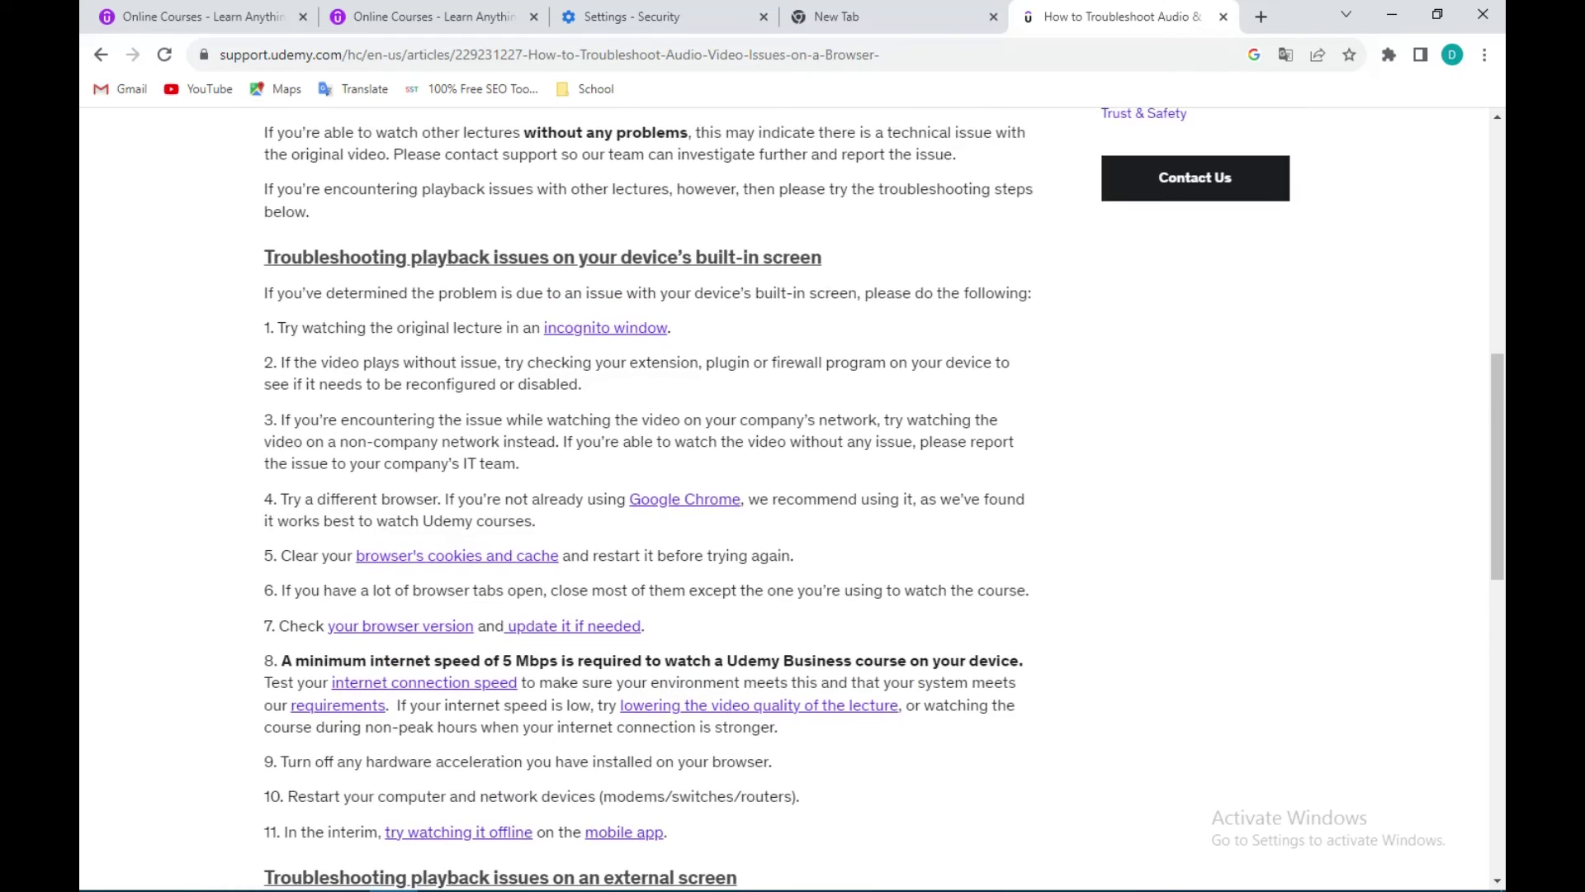
{"action": "scroll", "coordinate": [793, 496], "scroll_direction": "down", "scroll_amount": 2}
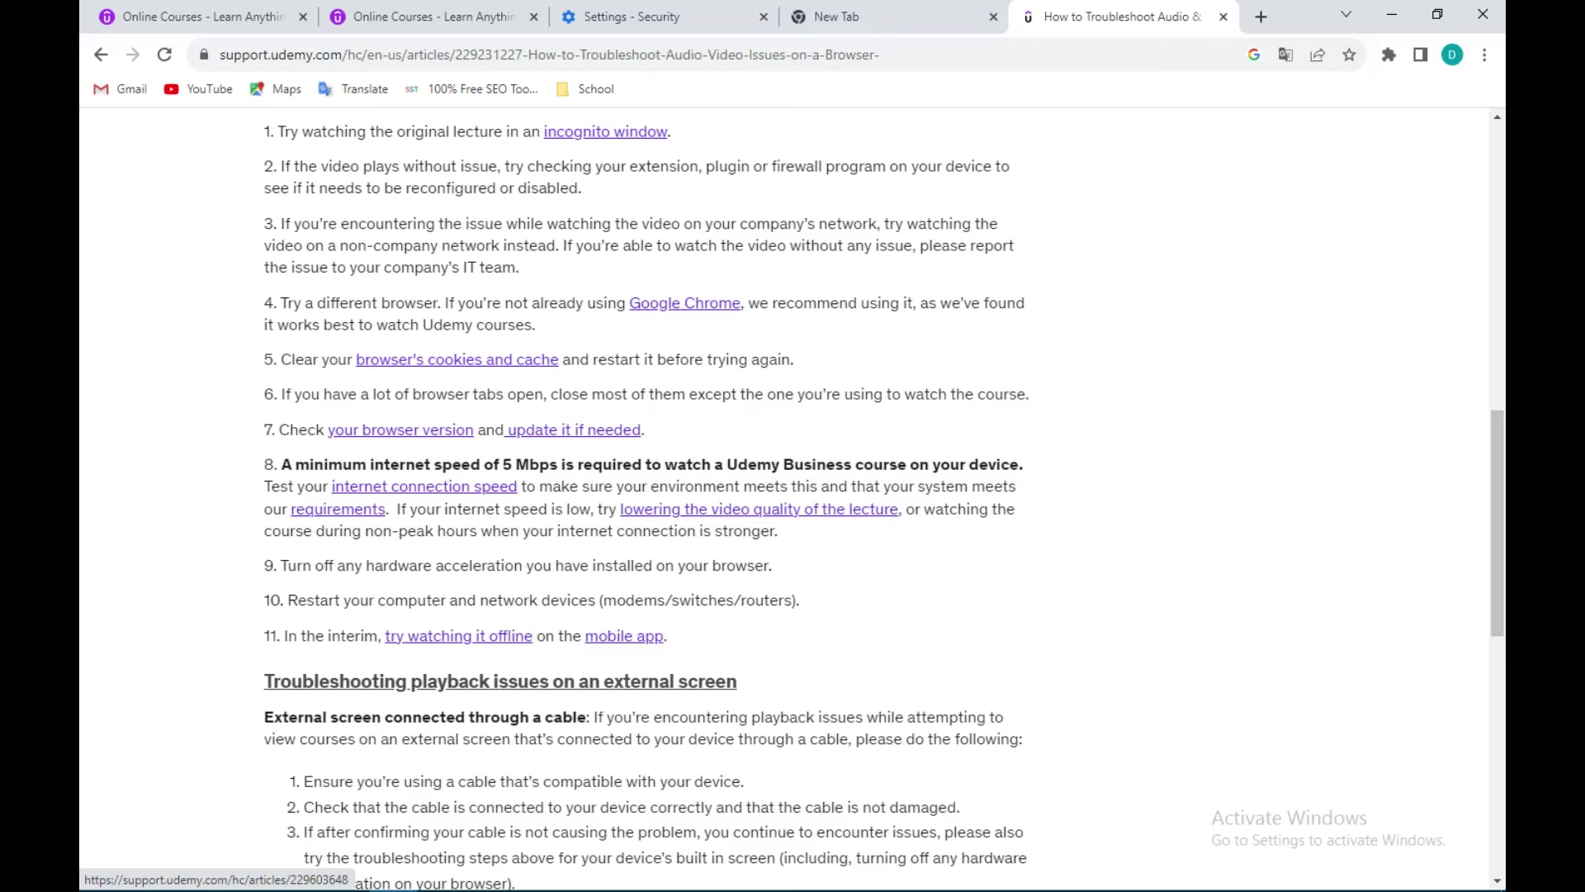
{"action": "scroll", "coordinate": [644, 496], "scroll_direction": "up", "scroll_amount": 1}
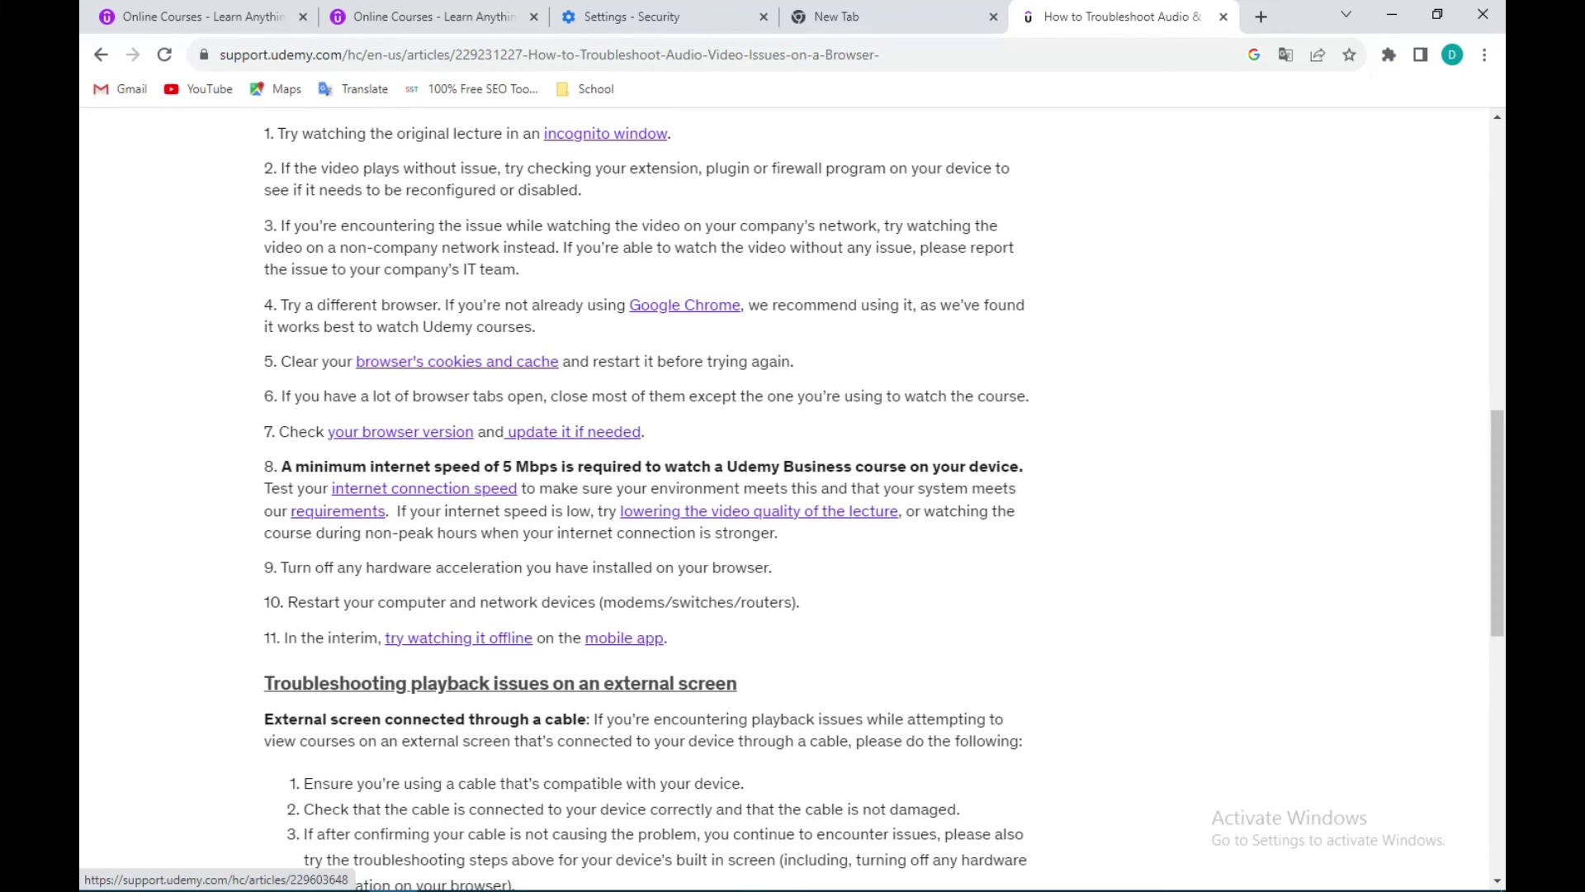
{"action": "scroll", "coordinate": [794, 495], "scroll_direction": "up", "scroll_amount": 1}
{"action": "scroll", "coordinate": [792, 495], "scroll_direction": "up", "scroll_amount": 1}
{"action": "scroll", "coordinate": [793, 495], "scroll_direction": "up", "scroll_amount": 2}
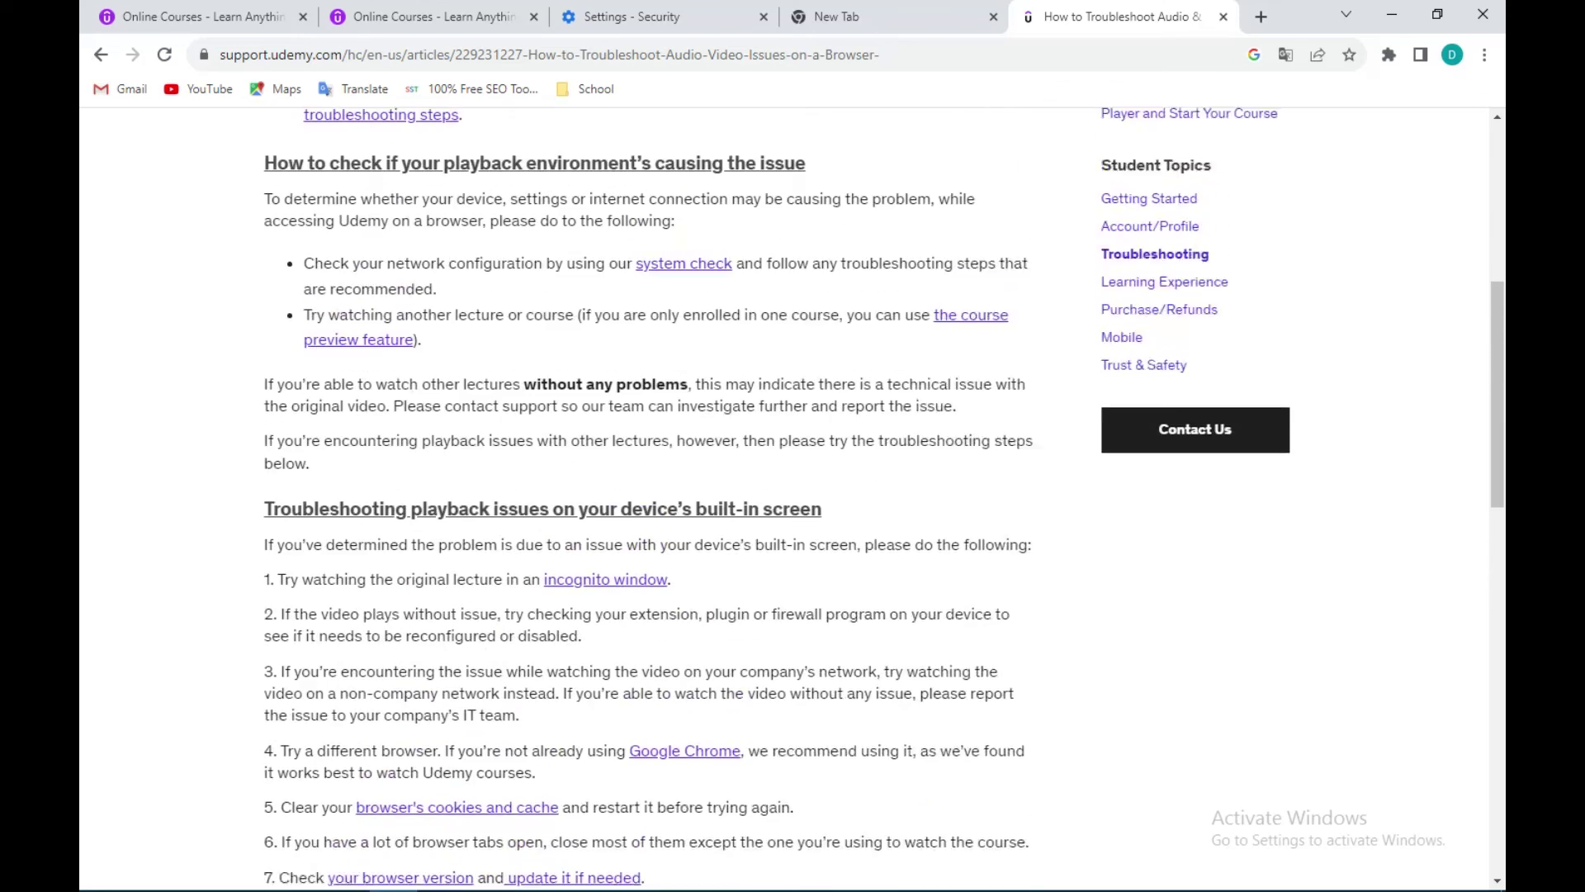
{"action": "scroll", "coordinate": [793, 496], "scroll_direction": "up", "scroll_amount": 1}
{"action": "scroll", "coordinate": [792, 495], "scroll_direction": "up", "scroll_amount": 1}
{"action": "scroll", "coordinate": [793, 496], "scroll_direction": "up", "scroll_amount": 3}
{"action": "scroll", "coordinate": [793, 496], "scroll_direction": "up", "scroll_amount": 1}
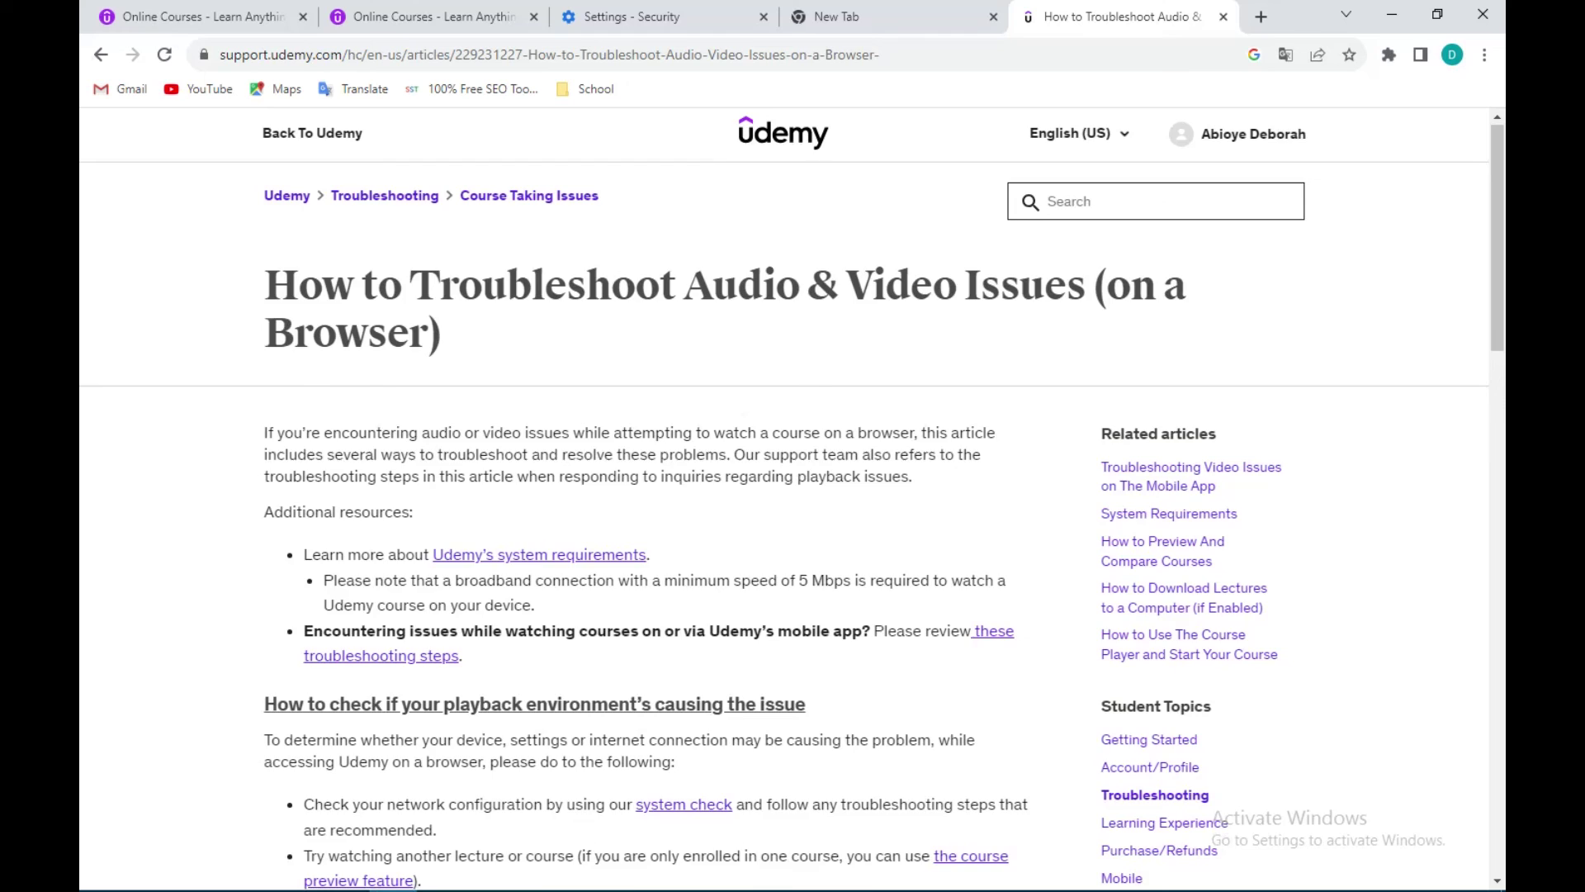
{"action": "scroll", "coordinate": [792, 496], "scroll_direction": "down", "scroll_amount": 1}
{"action": "scroll", "coordinate": [793, 495], "scroll_direction": "down", "scroll_amount": 1}
{"action": "scroll", "coordinate": [793, 495], "scroll_direction": "down", "scroll_amount": 1}
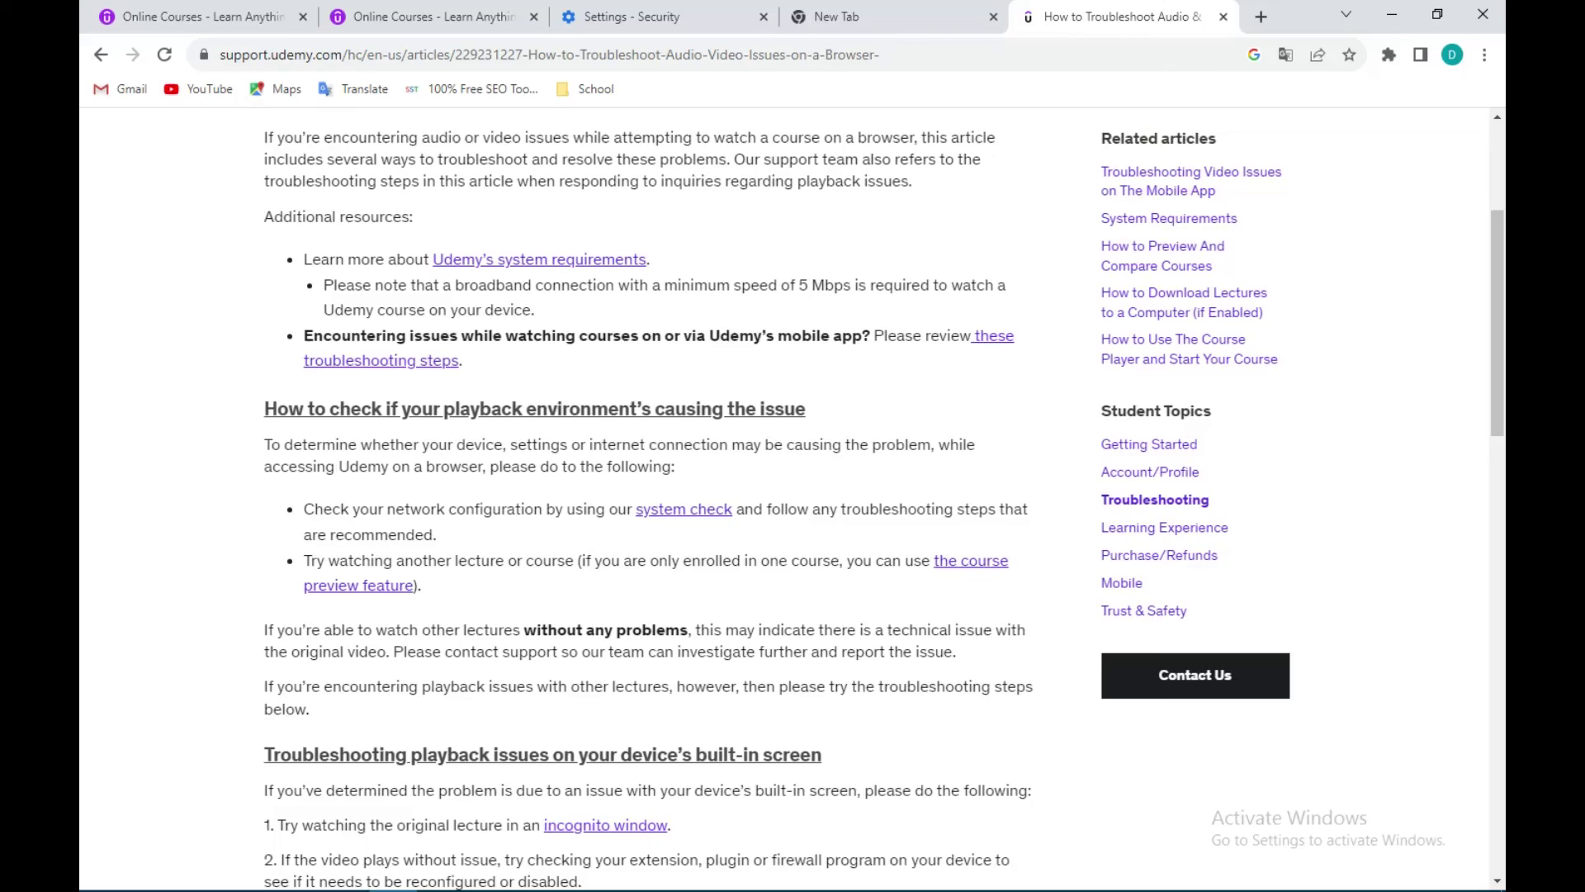
{"action": "scroll", "coordinate": [793, 495], "scroll_direction": "up", "scroll_amount": 1}
{"action": "scroll", "coordinate": [793, 497], "scroll_direction": "up", "scroll_amount": 2}
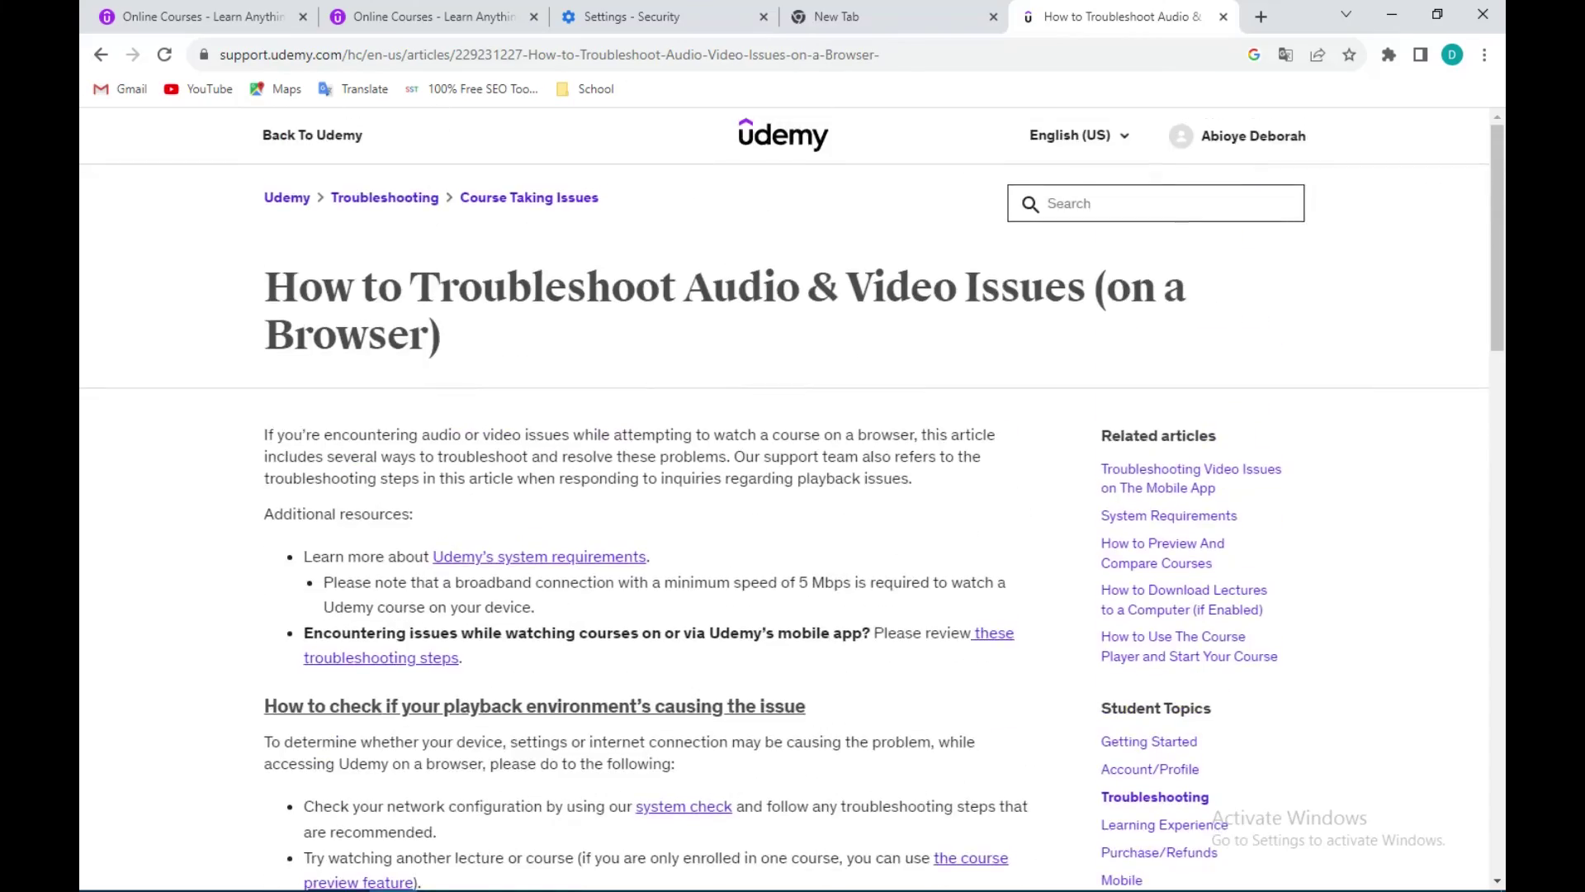